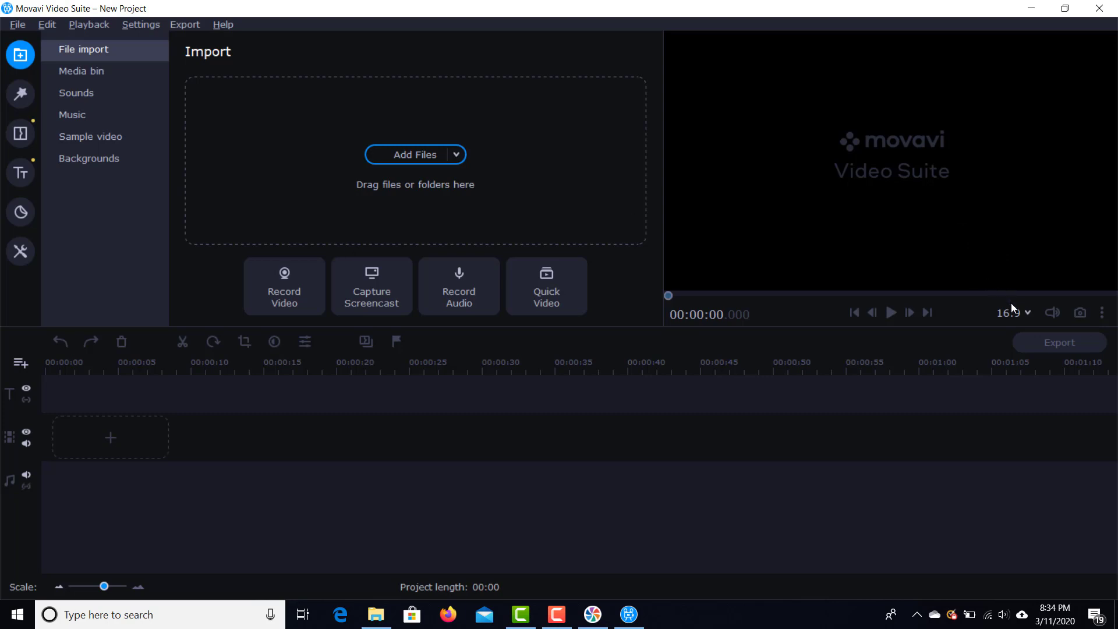
Step: After reviewing aspect-ratio and track options, select the Beach, Boat and Island MP4s in File Explorer
click(1026, 314)
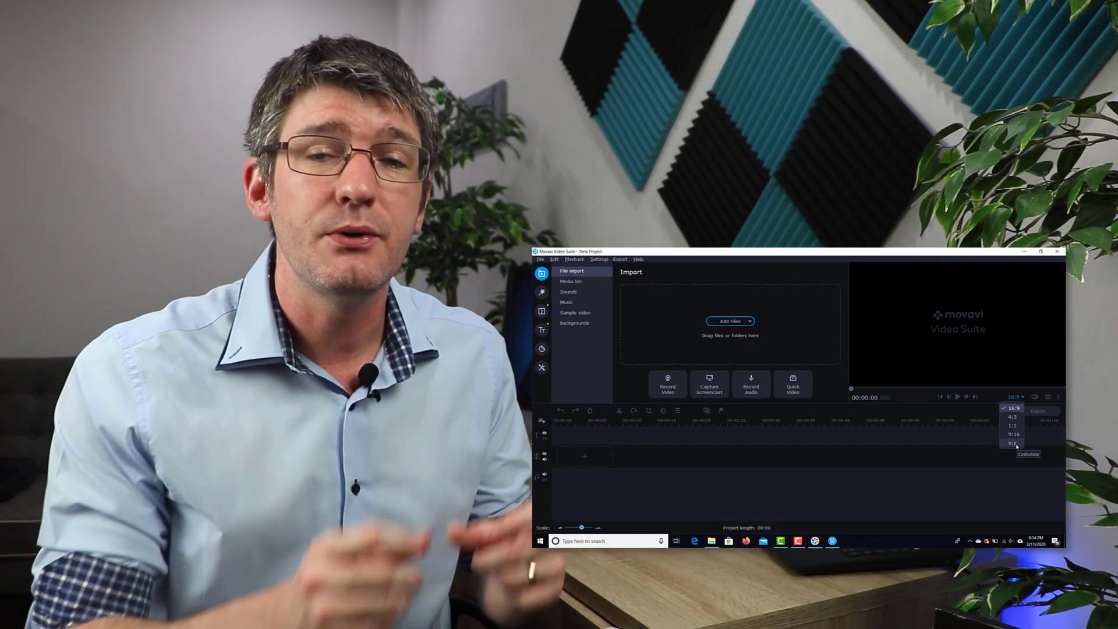
click(992, 445)
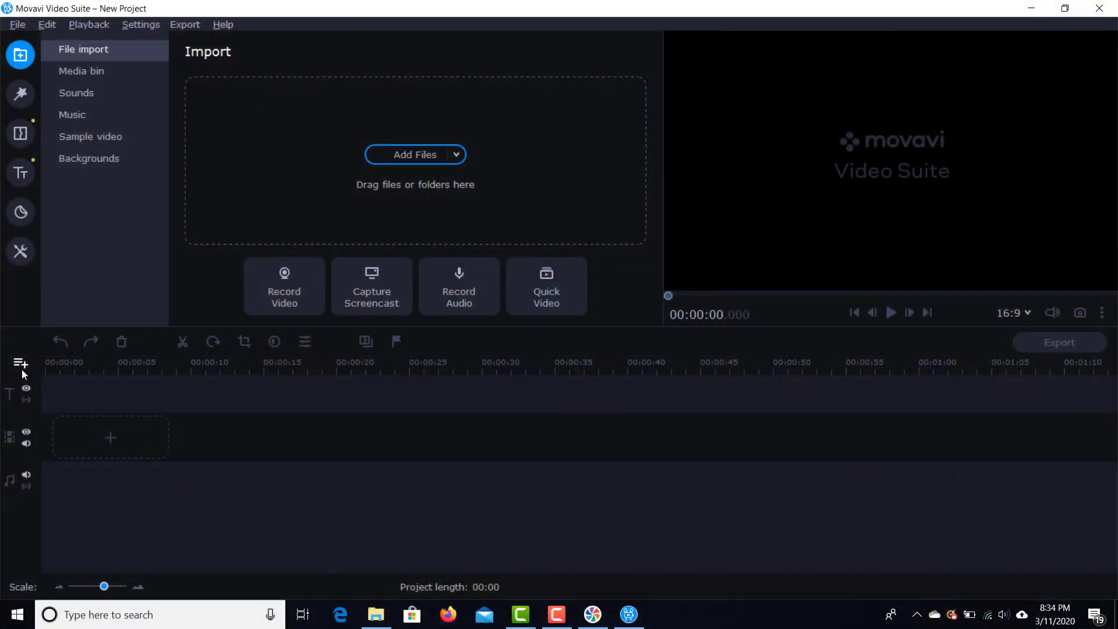
click(21, 365)
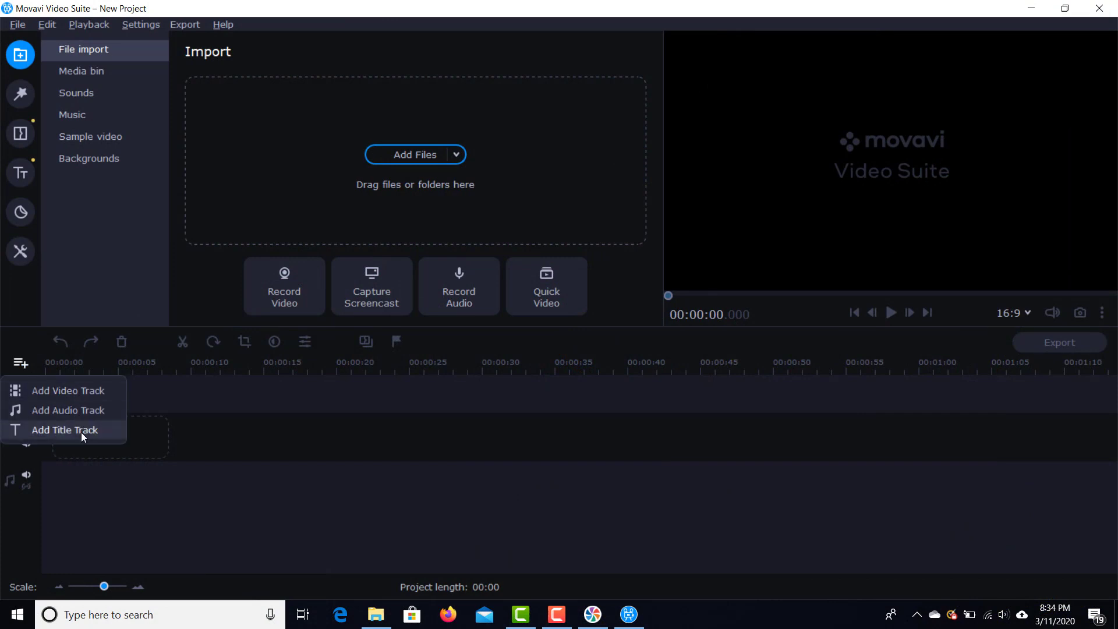
click(268, 436)
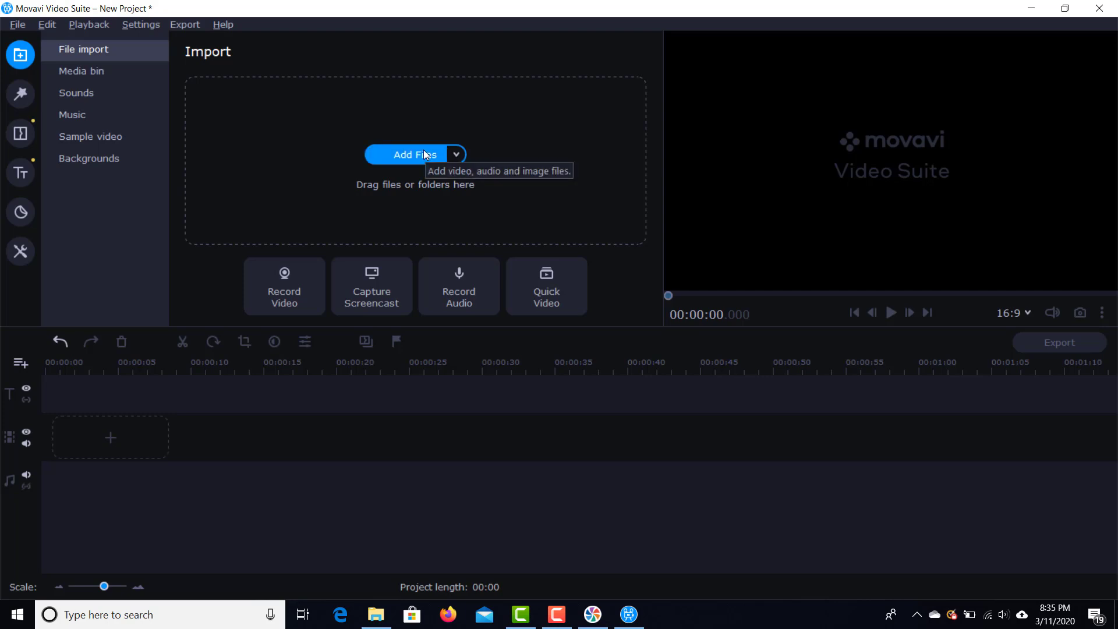
click(376, 617)
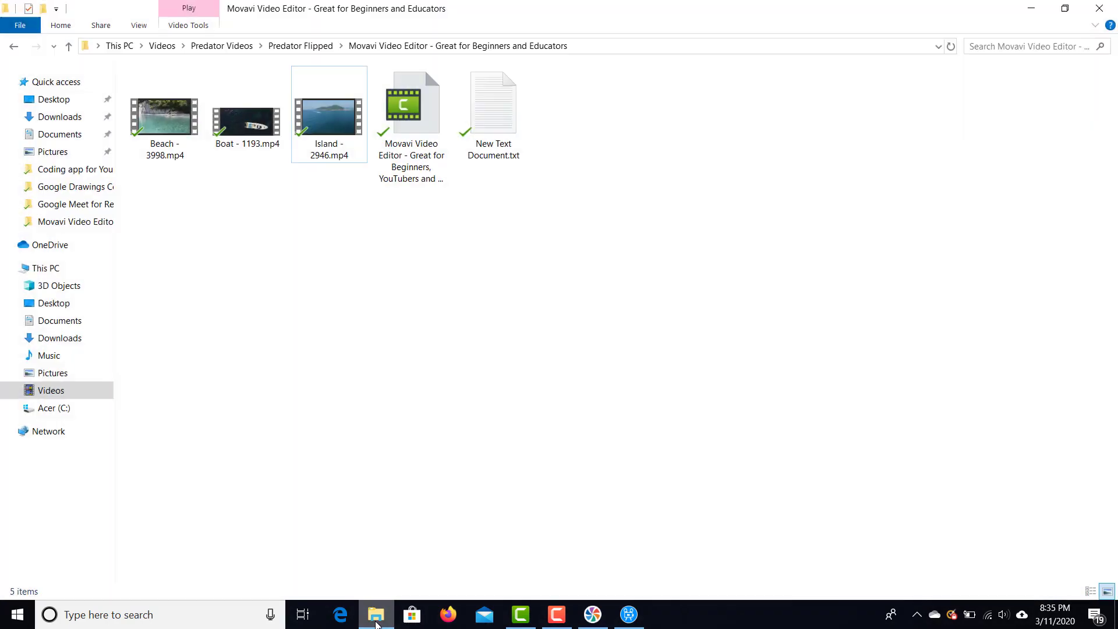
drag(172, 218, 529, 232)
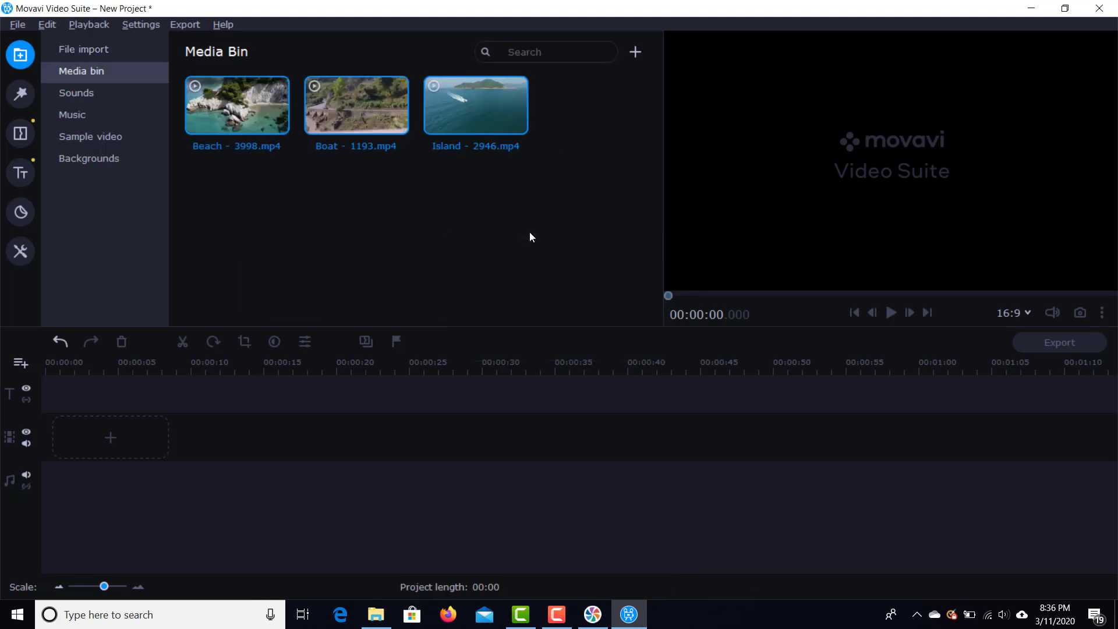
Step: Preview Island - 2946.mp4 and place it on the video track, making the project 00:14
click(490, 109)
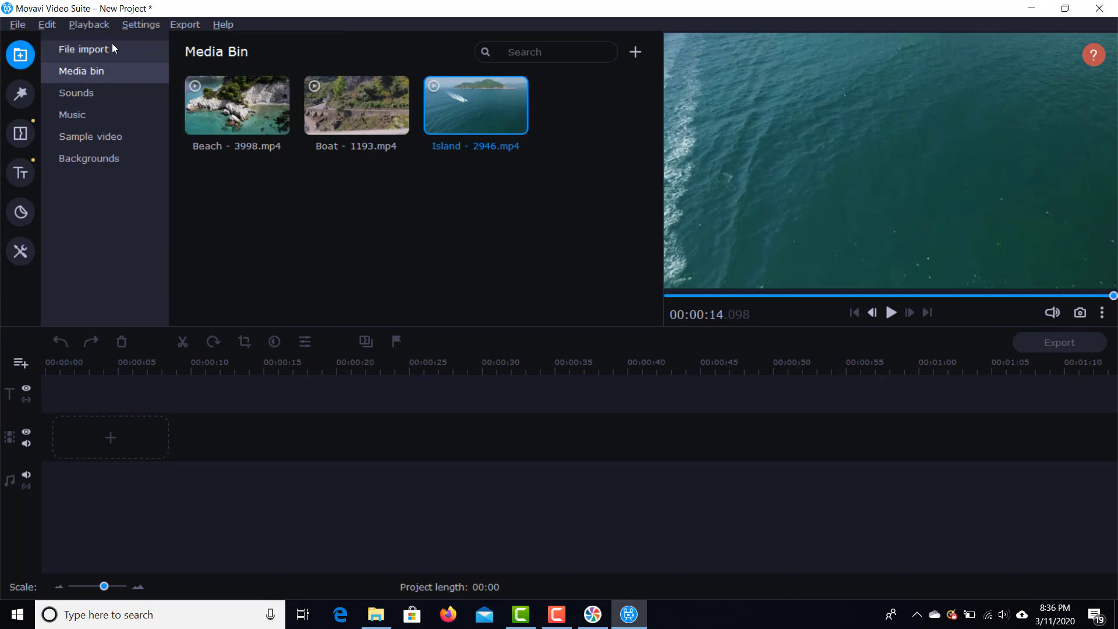
click(111, 44)
click(99, 69)
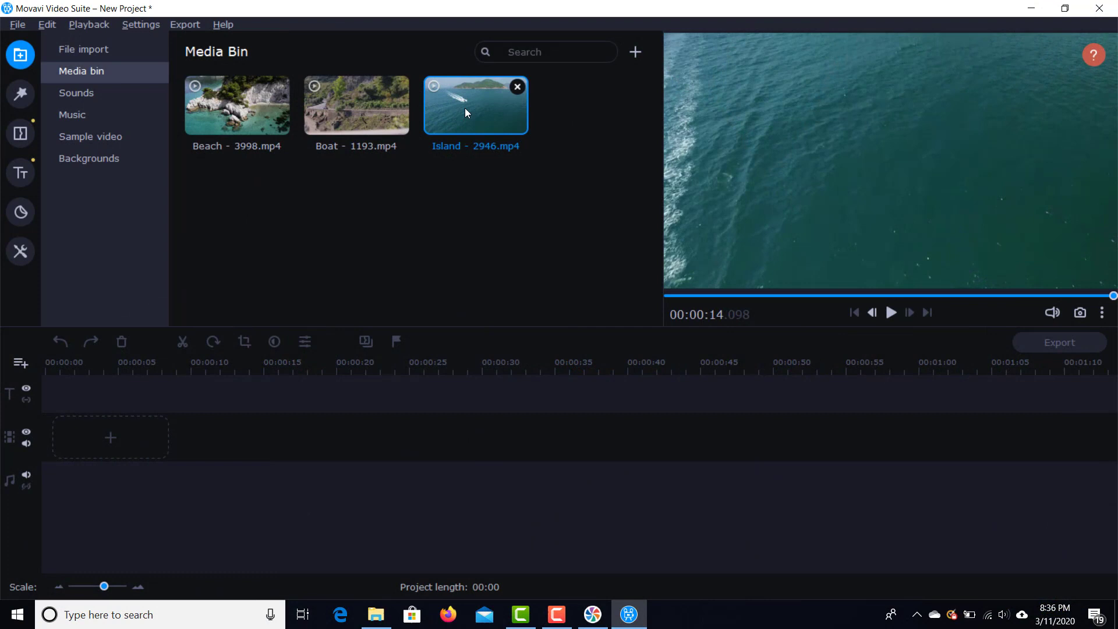
drag(469, 107, 98, 435)
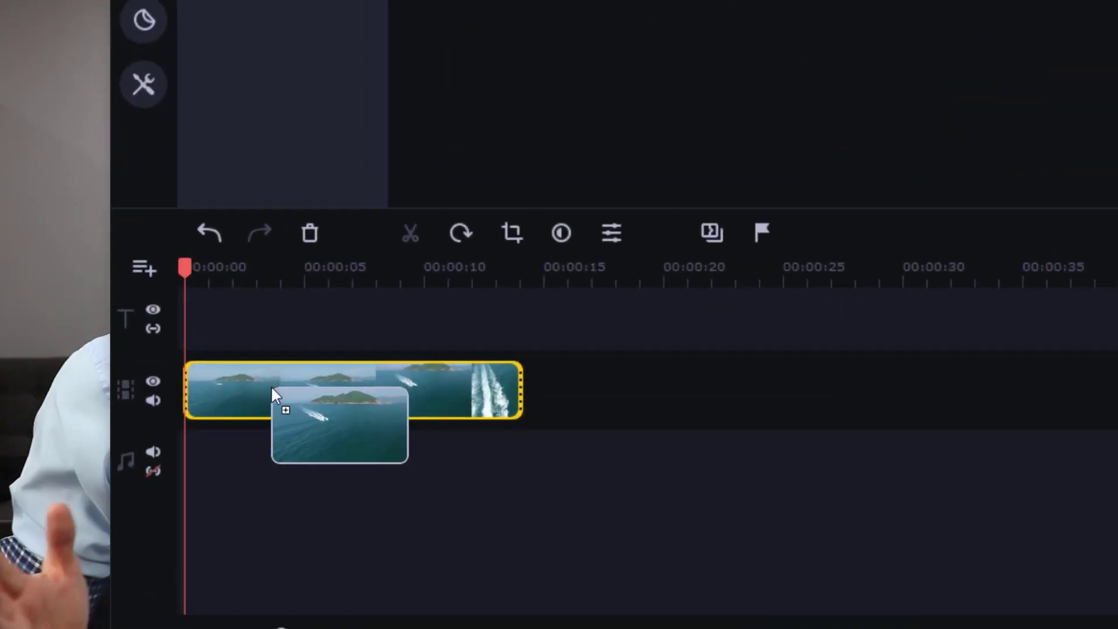
drag(547, 278, 547, 278)
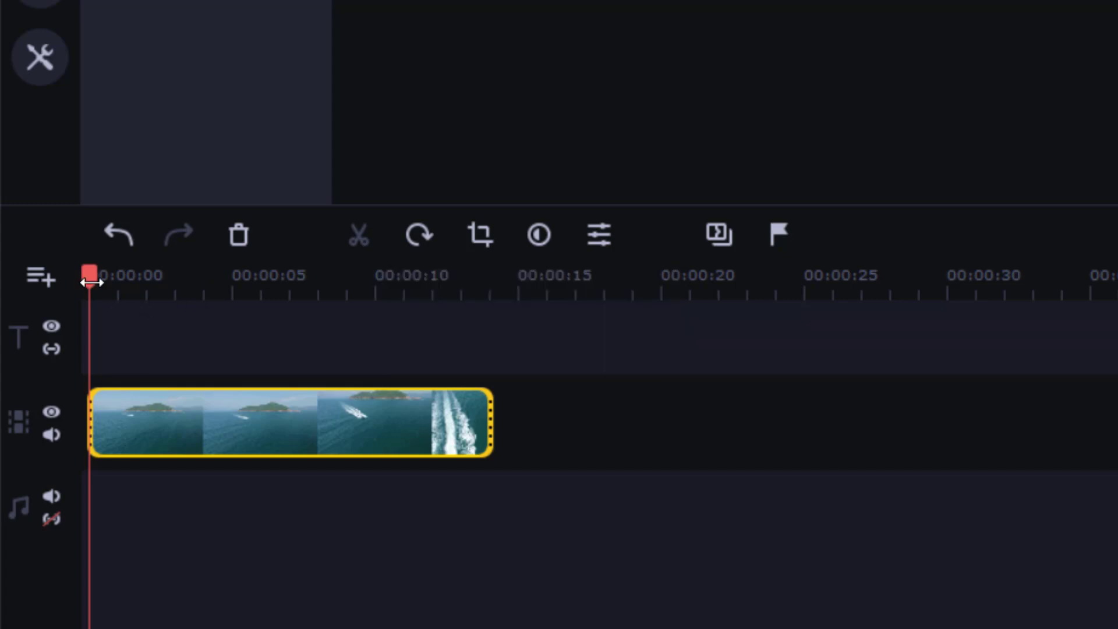
Step: Split the Island clip at about 0:04.6 and select its second piece
drag(90, 282, 231, 293)
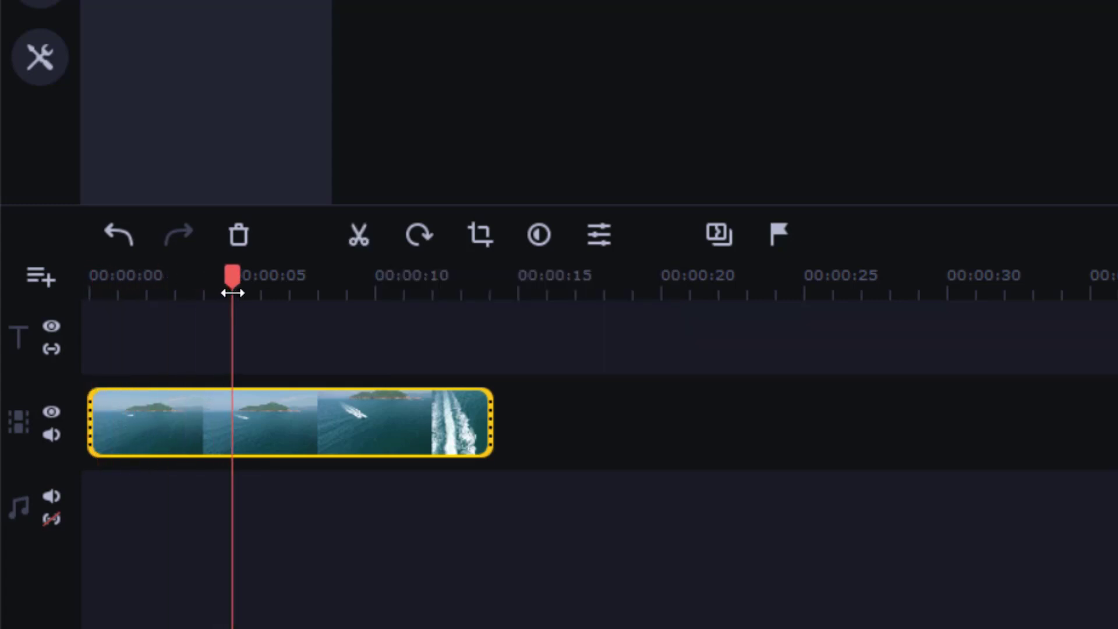
click(361, 236)
click(570, 423)
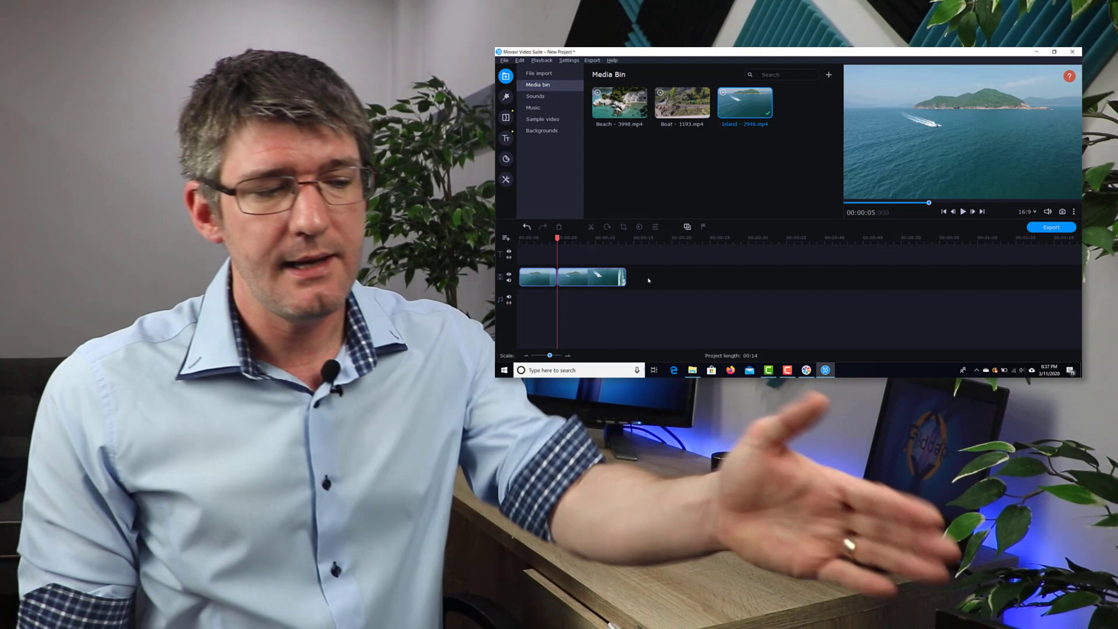
click(604, 280)
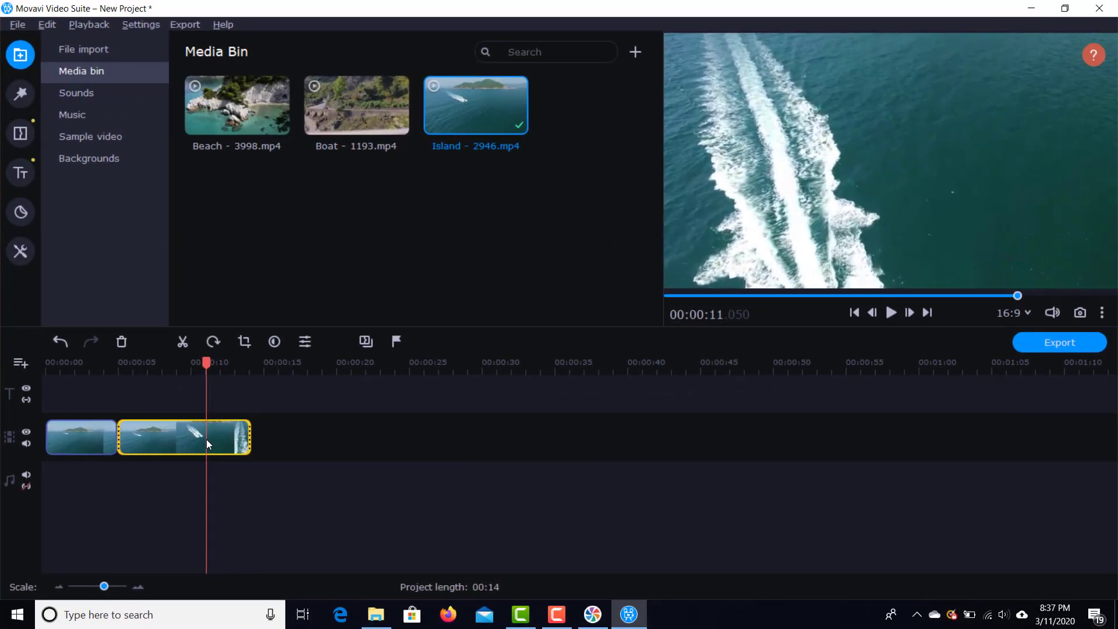
Step: Open the crop and rotate settings for the selected clip
click(249, 342)
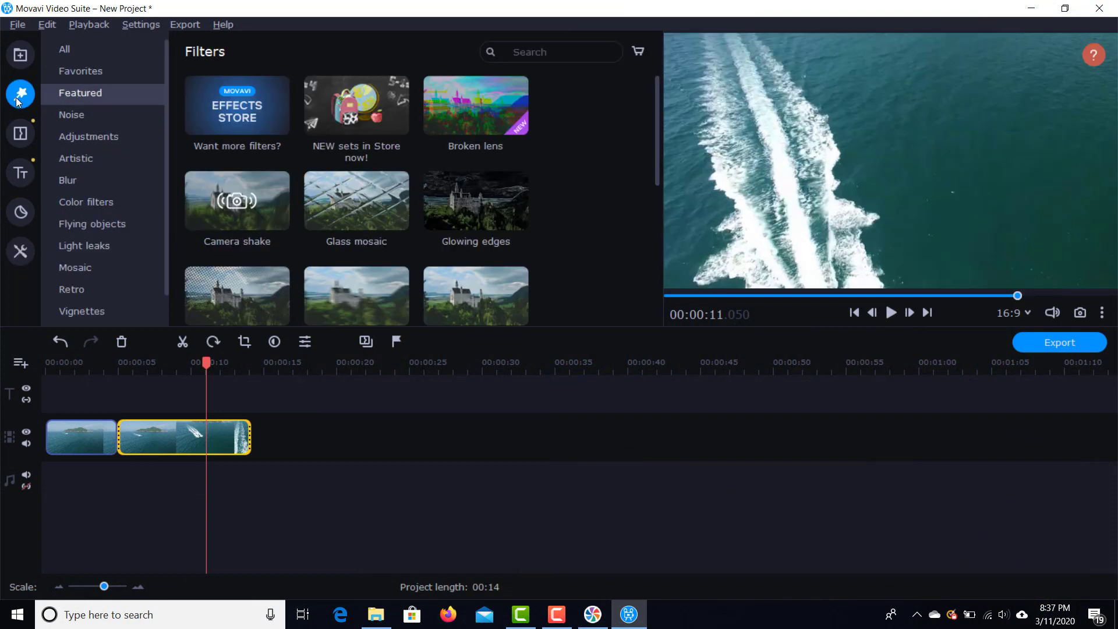
Step: Browse the Transitions, Titles, Stickers and Filters libraries, ending on the Video Editing tools overview
click(24, 133)
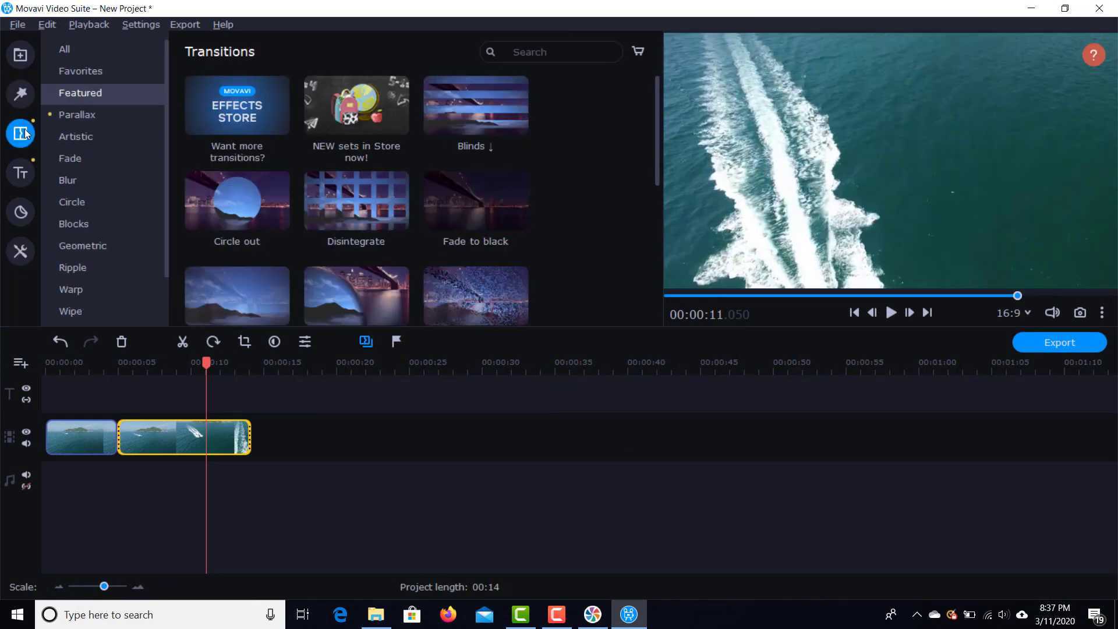
click(23, 173)
click(24, 217)
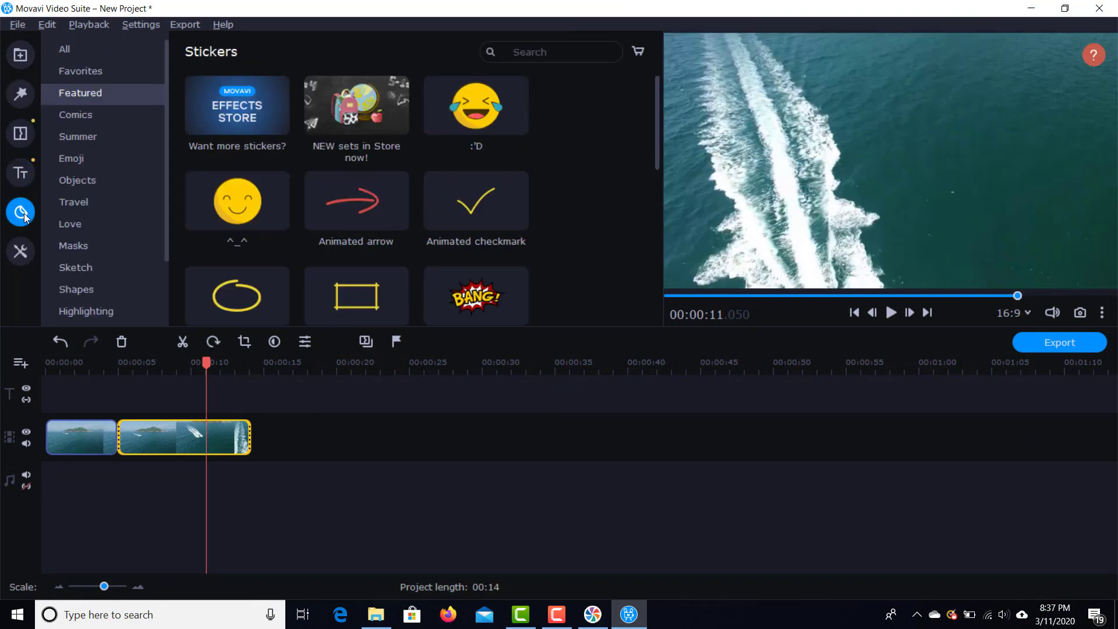
click(20, 92)
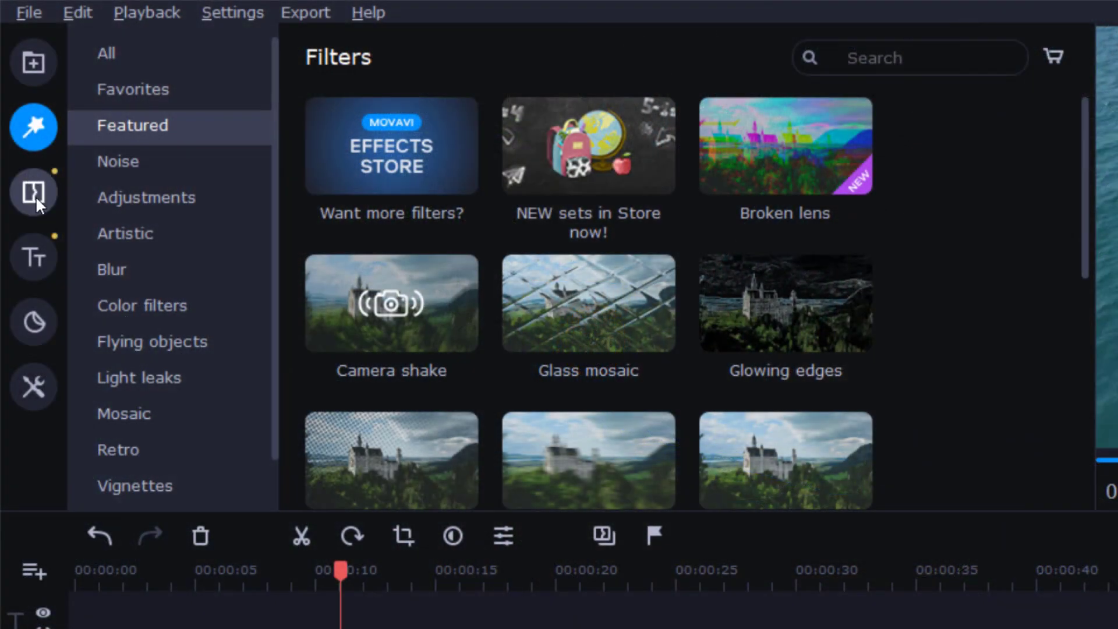
click(36, 196)
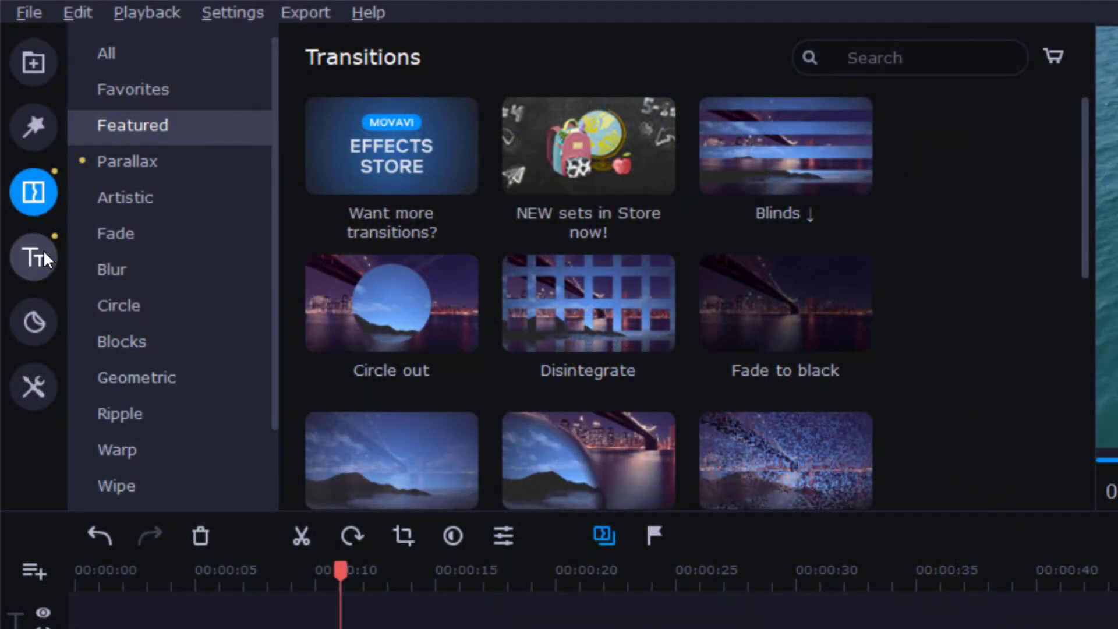
click(43, 257)
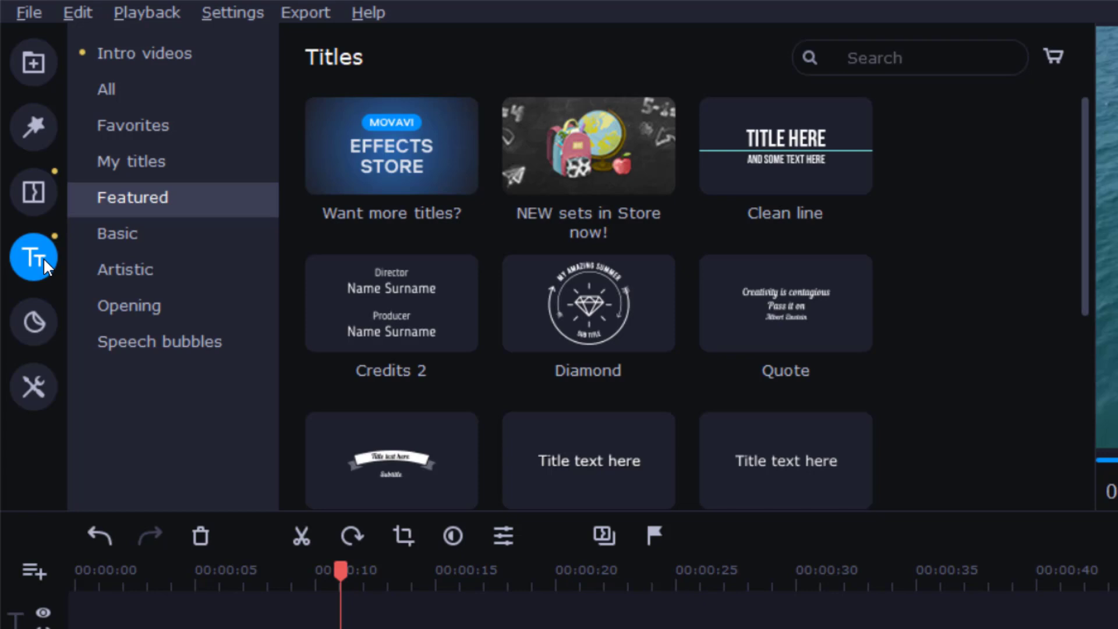
click(32, 320)
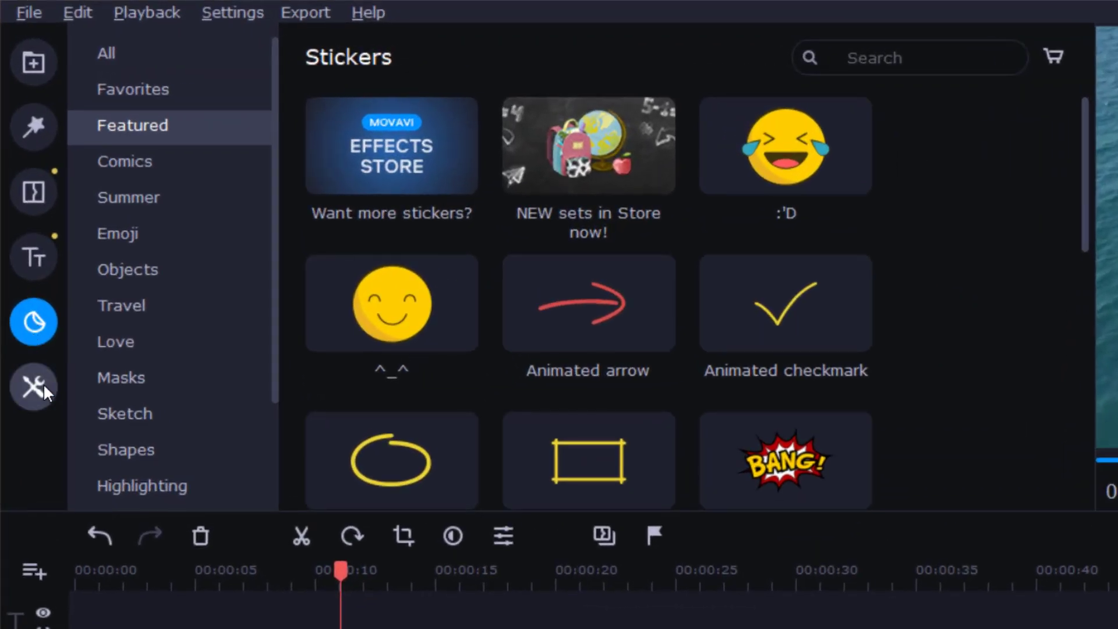
click(35, 387)
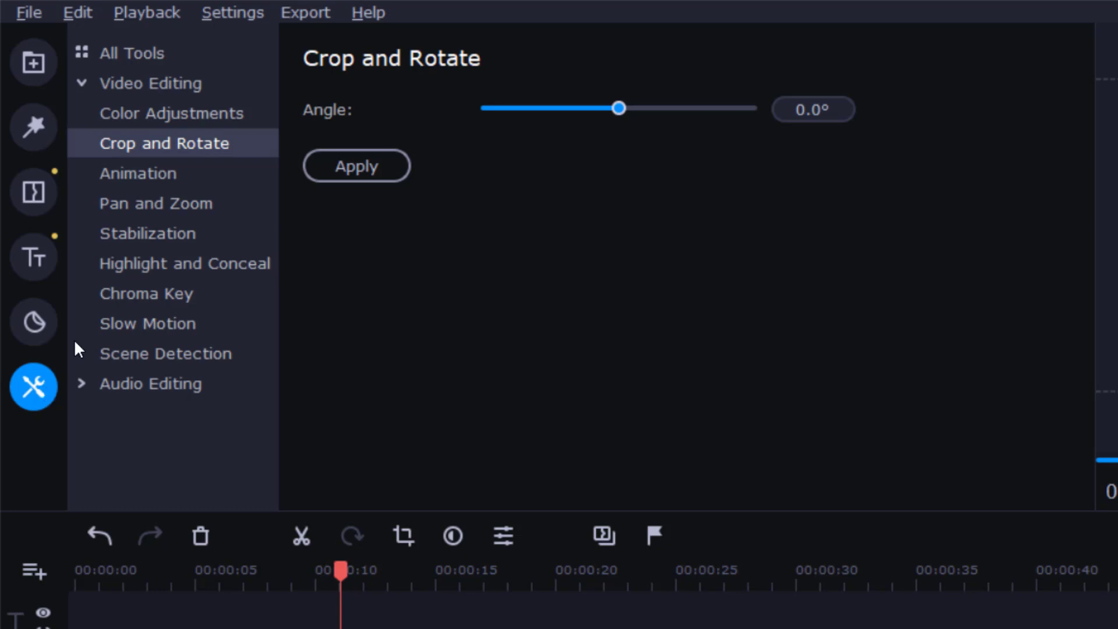
click(185, 85)
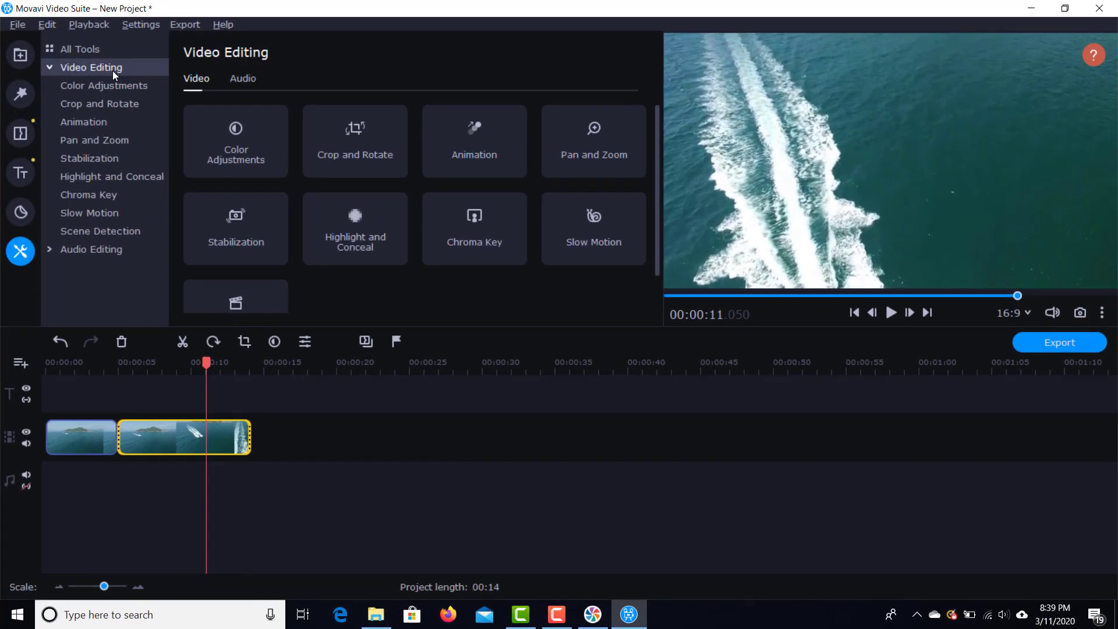
Step: Append Boat - 1193.mp4 after the Island pieces (project 00:31) and select the first Island piece
click(21, 55)
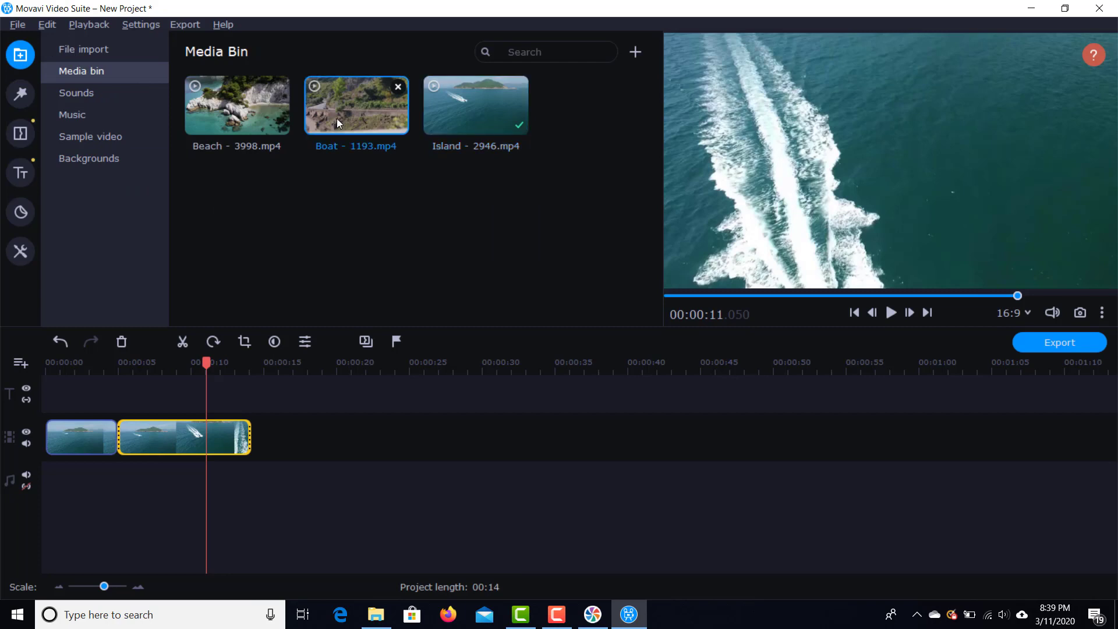
drag(336, 118, 277, 431)
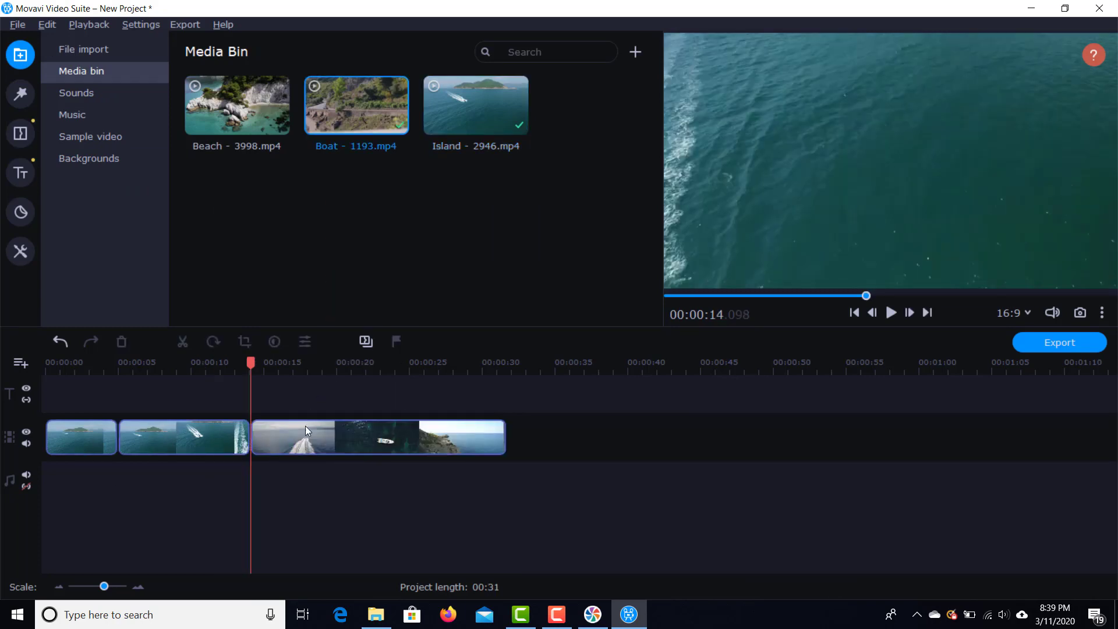
click(107, 448)
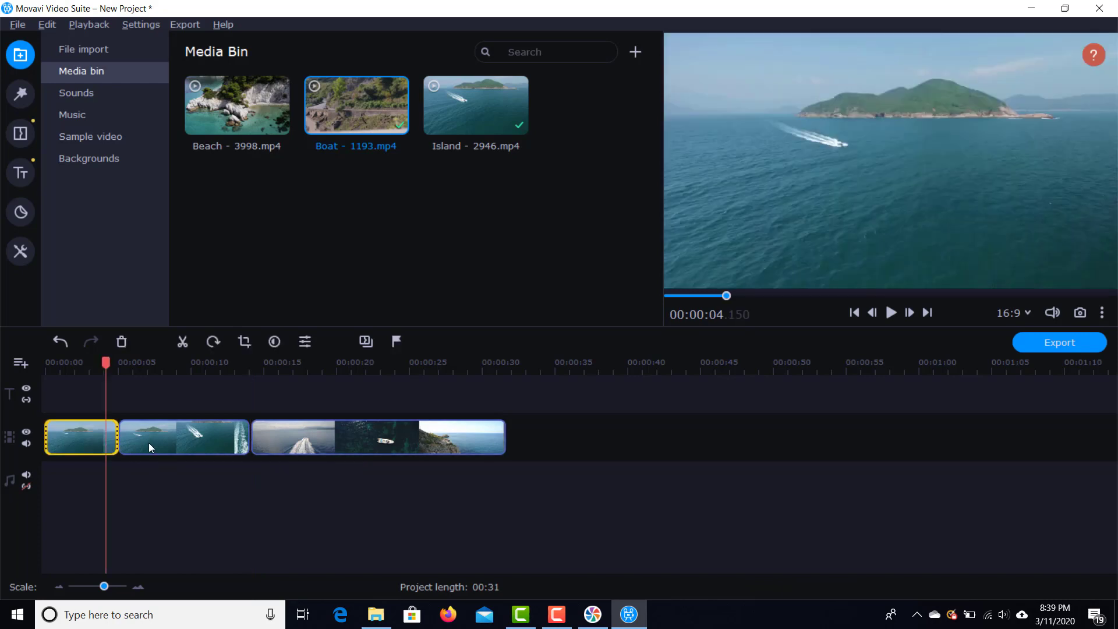
click(154, 442)
click(101, 442)
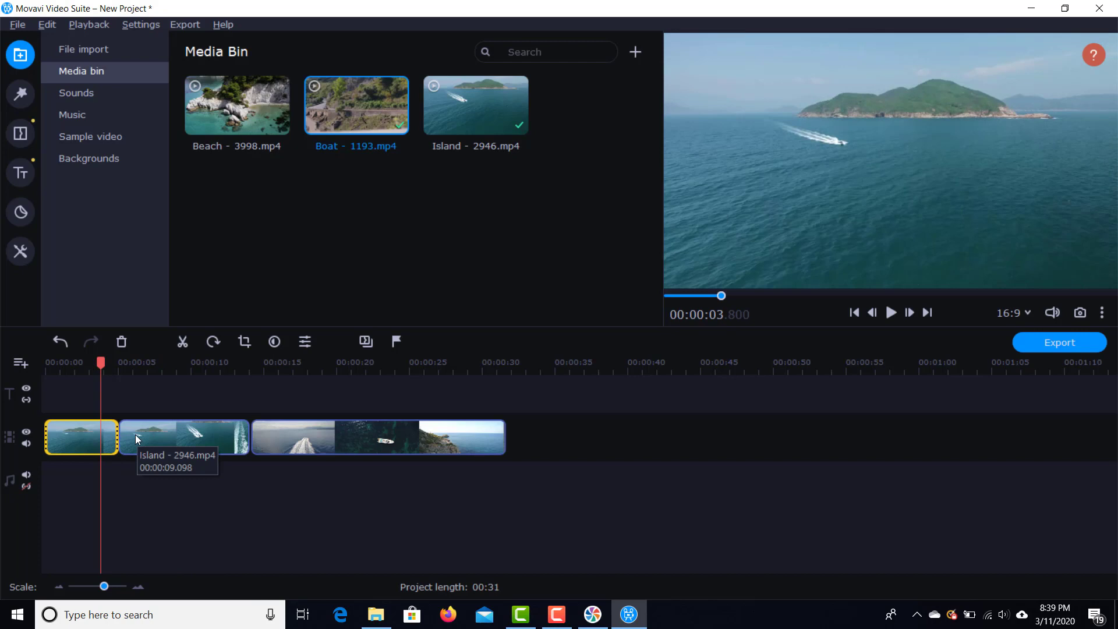
Step: Browse transition categories and drop Artistic's Disintegrate between the two Island pieces
click(19, 136)
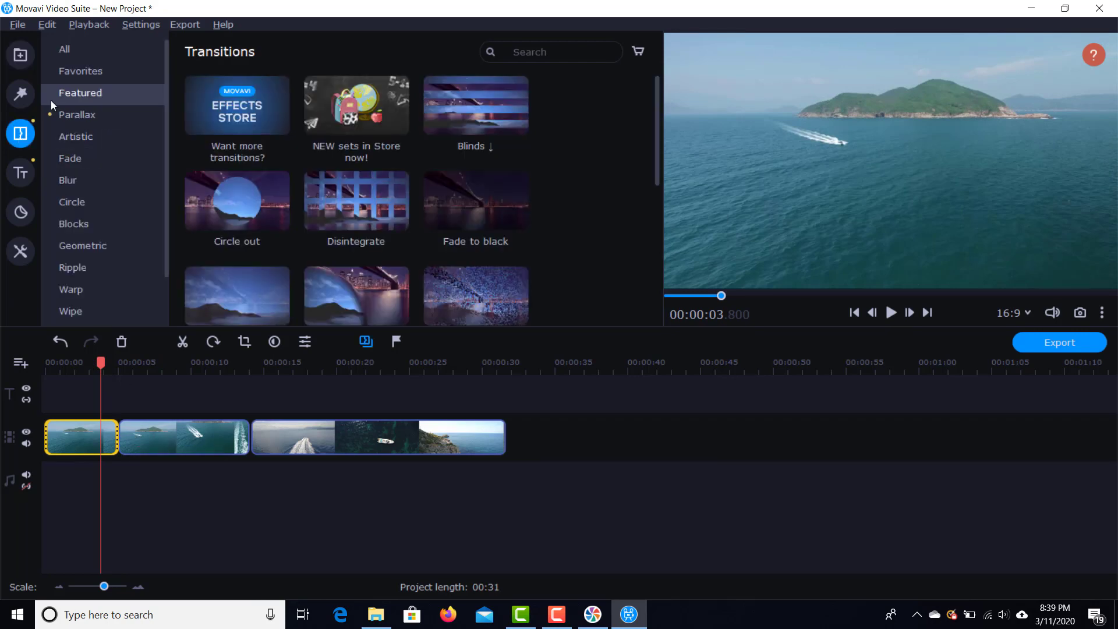
click(102, 115)
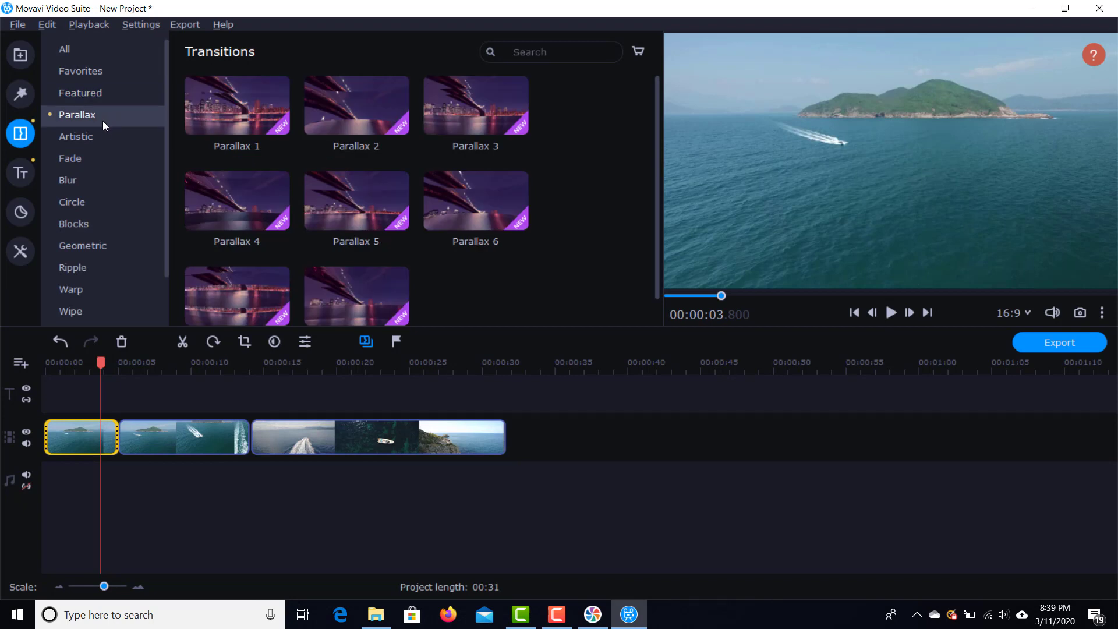
click(104, 132)
click(104, 158)
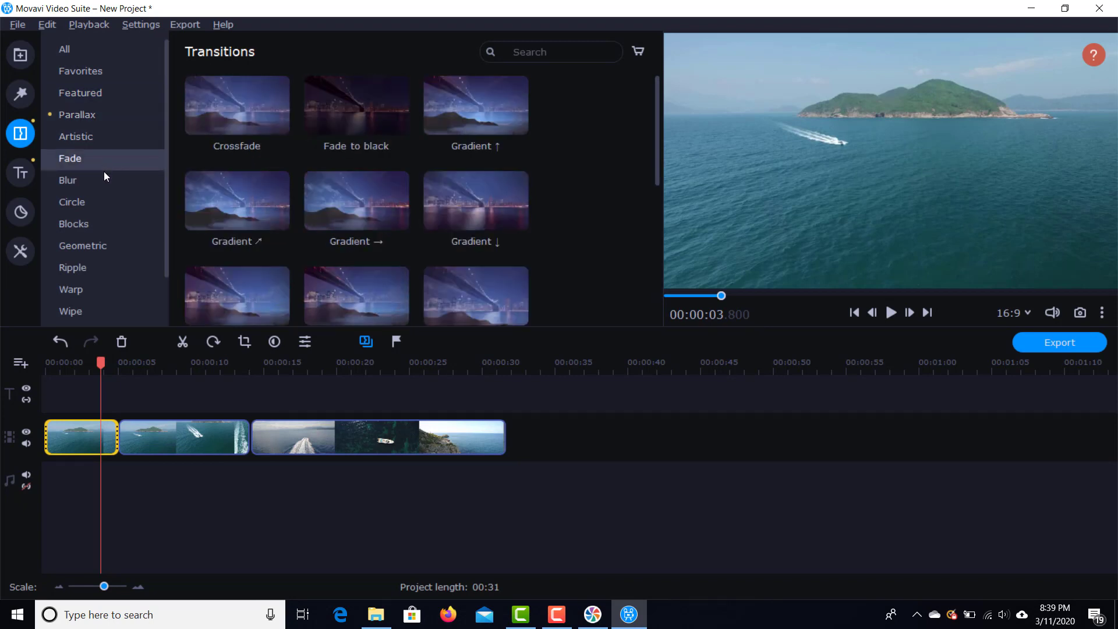
click(103, 181)
click(104, 205)
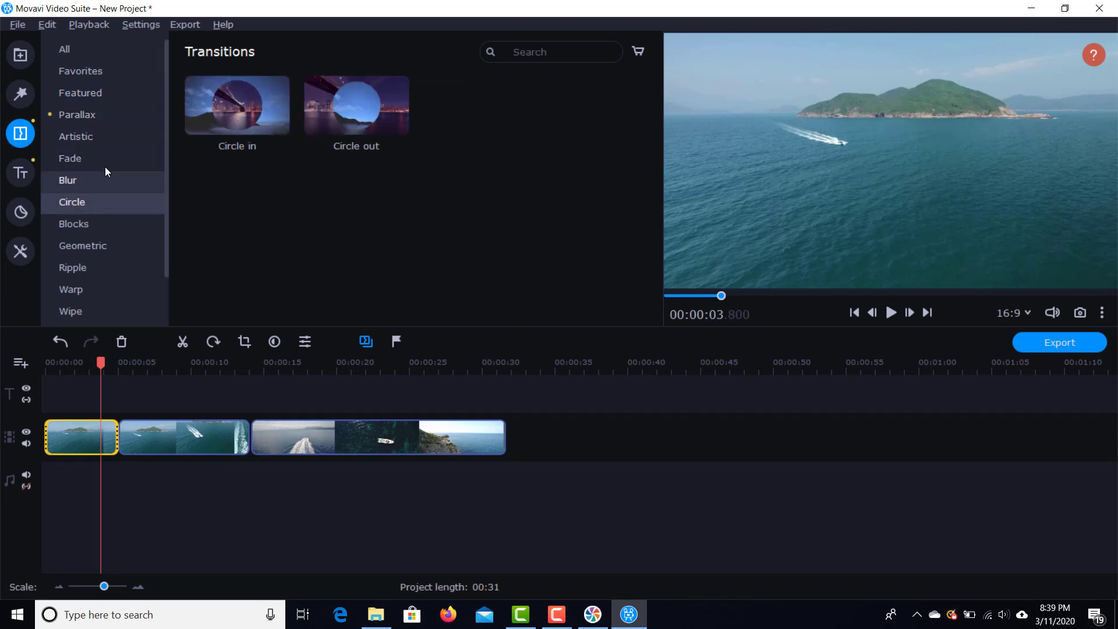
click(109, 140)
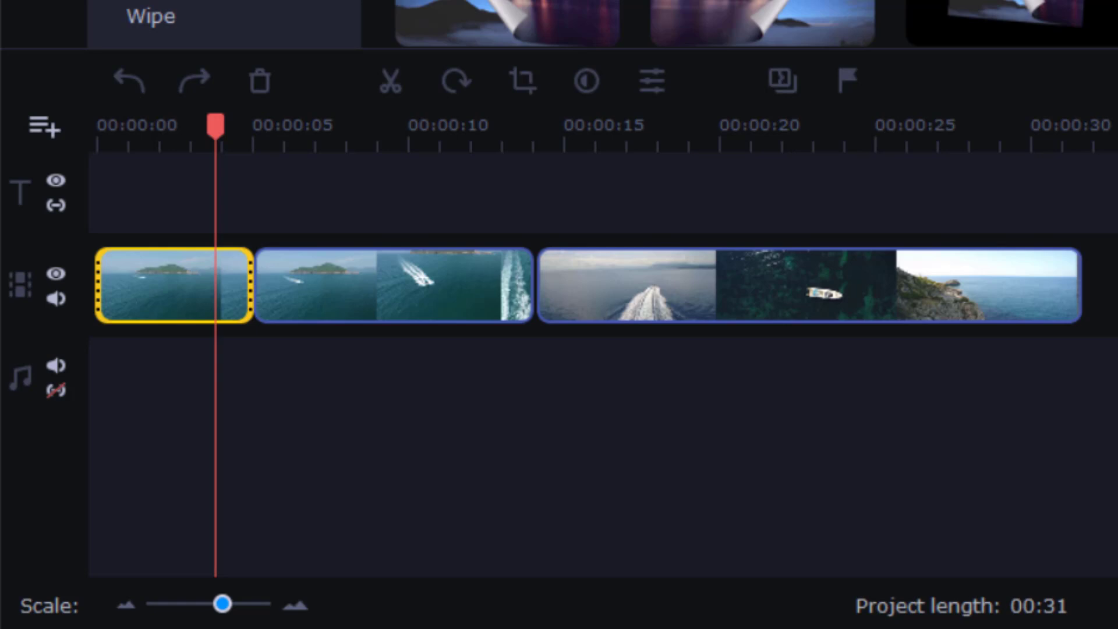
mouse_move(757, 23)
mouse_down()
mouse_move(239, 264)
mouse_move(262, 295)
mouse_move(250, 298)
mouse_up()
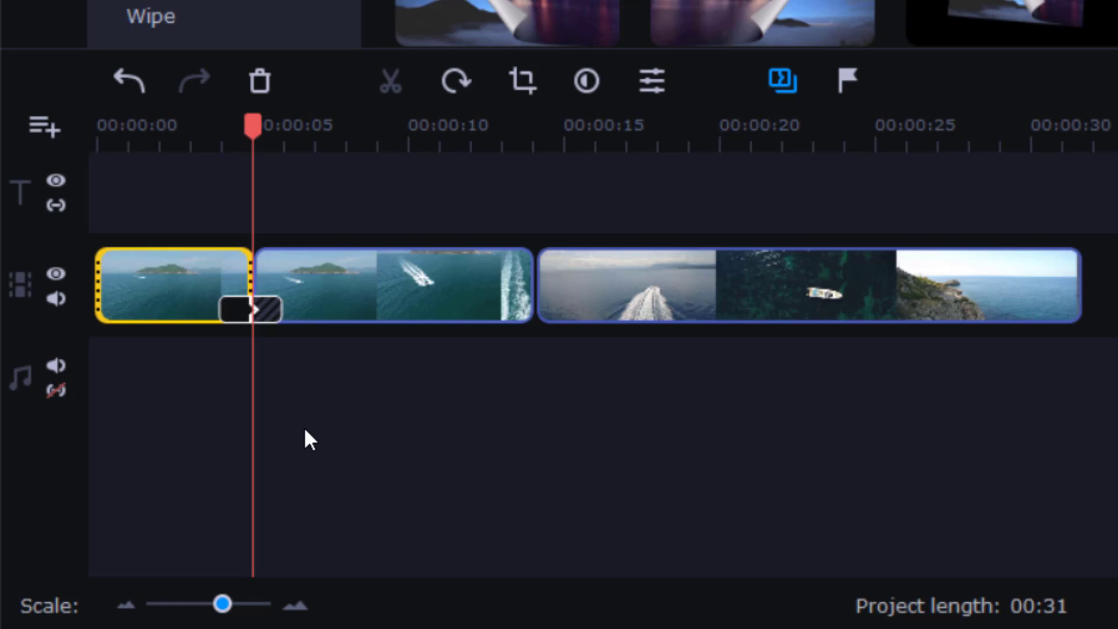
Step: Review the Disintegrate transition's properties without changes, then select the third clip near 16 seconds
click(262, 317)
right_click(271, 314)
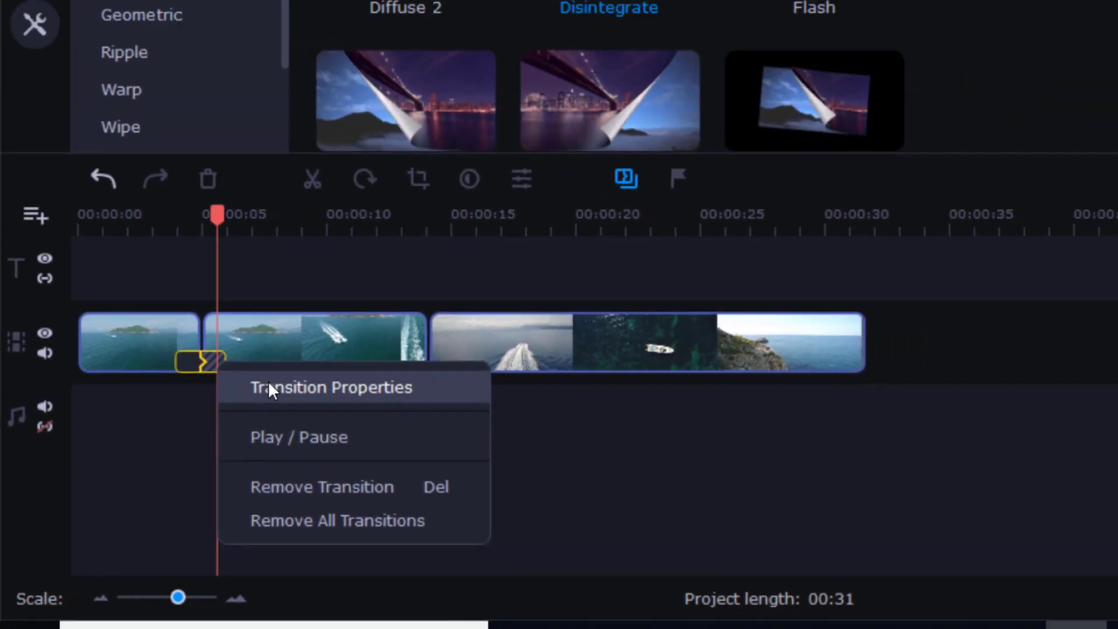
click(336, 344)
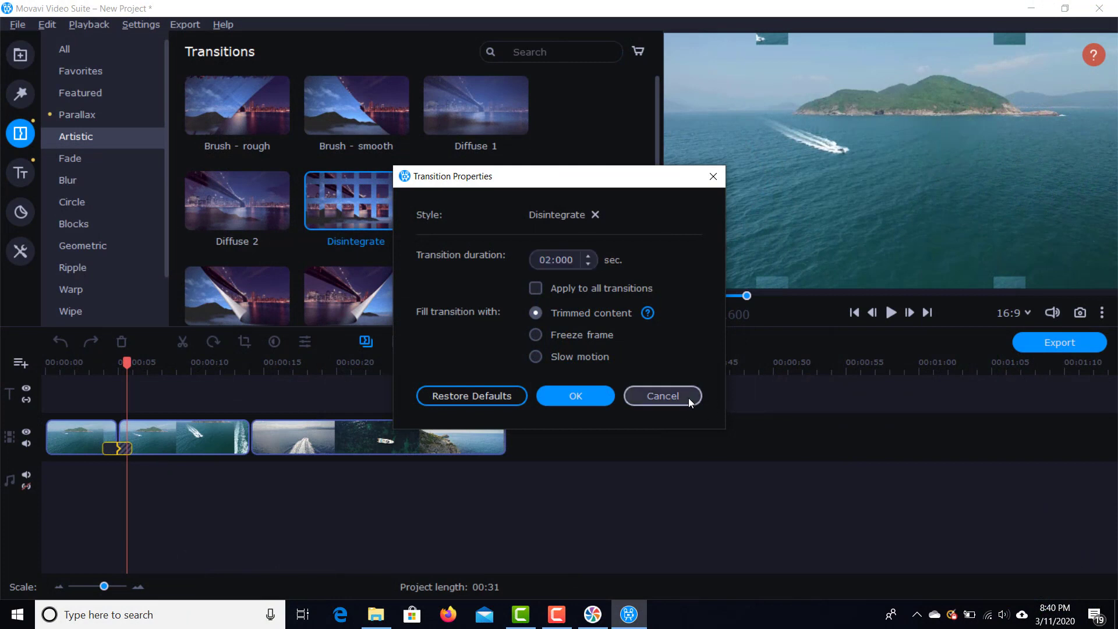
click(688, 397)
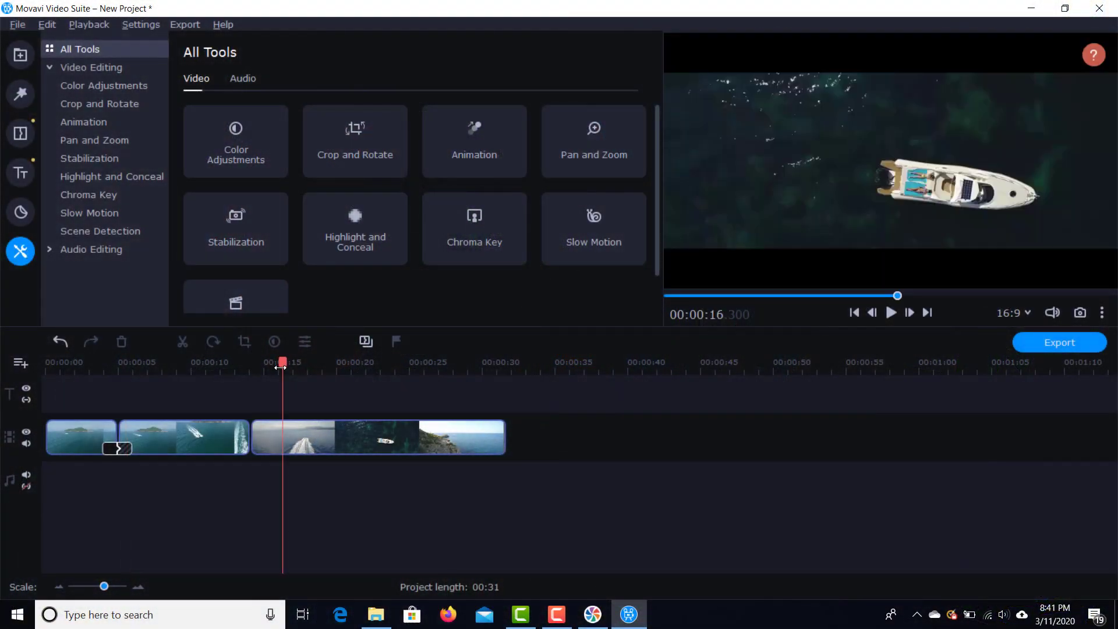
drag(280, 365, 278, 365)
click(302, 439)
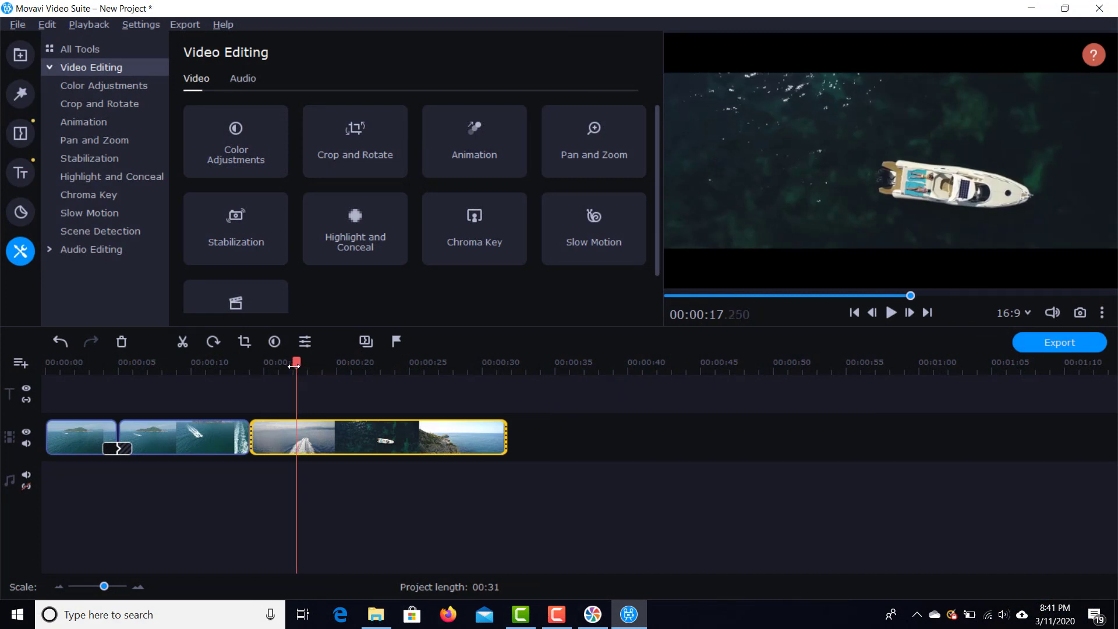
Step: Split the Boat clip at 00:00:16.100 and select its later part
drag(293, 365, 279, 366)
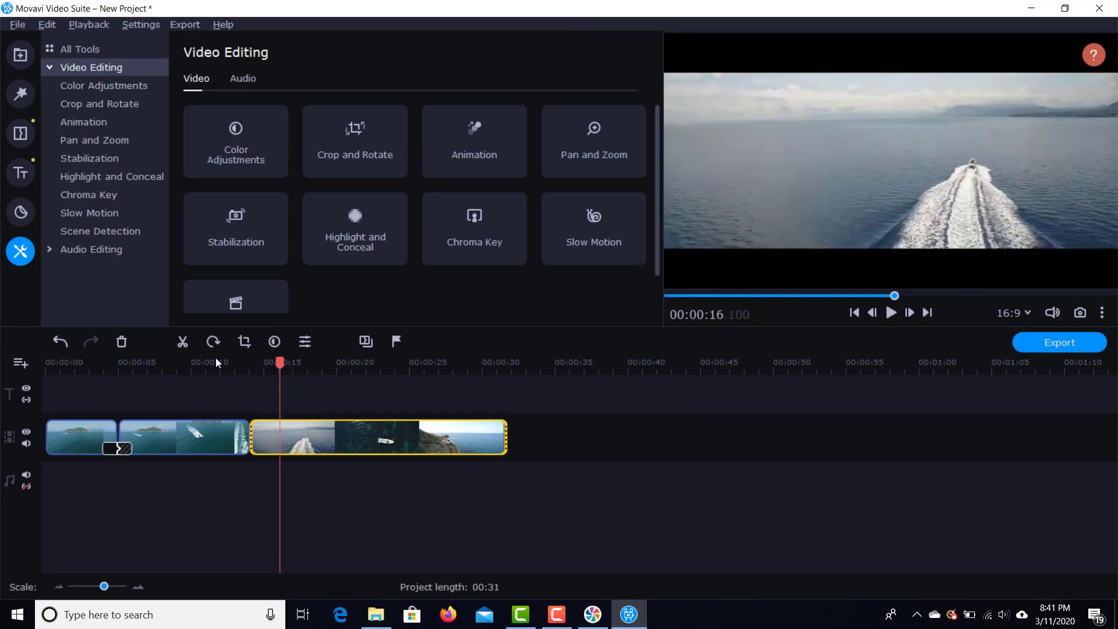
click(183, 342)
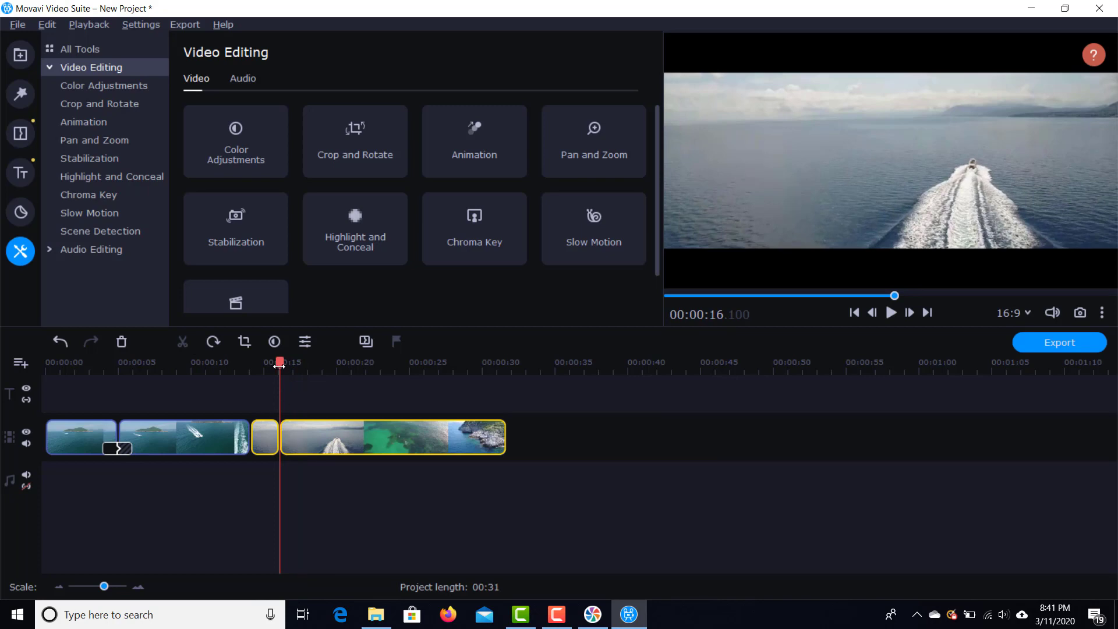
click(334, 440)
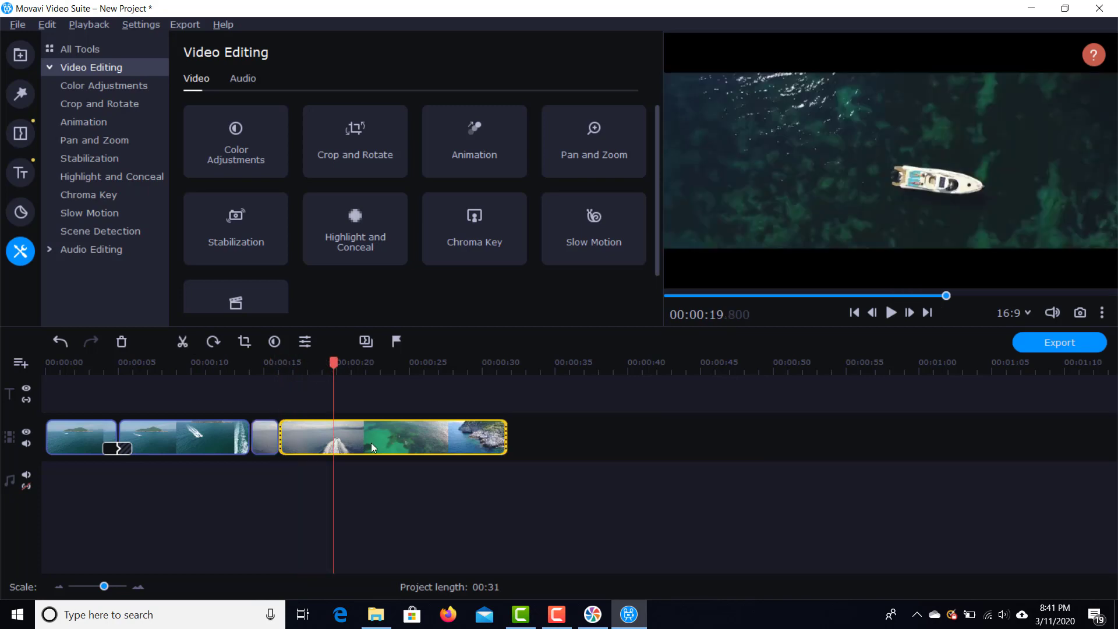
click(612, 152)
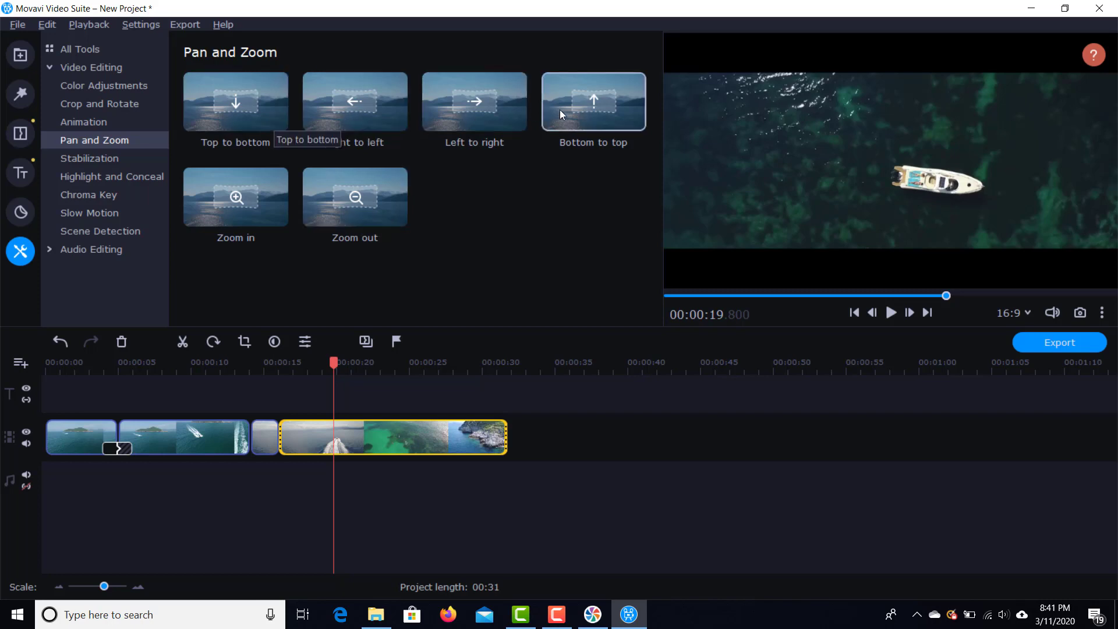
Step: Apply the Zoom in pan-and-zoom preset to the later Boat piece and adjust its start
click(243, 200)
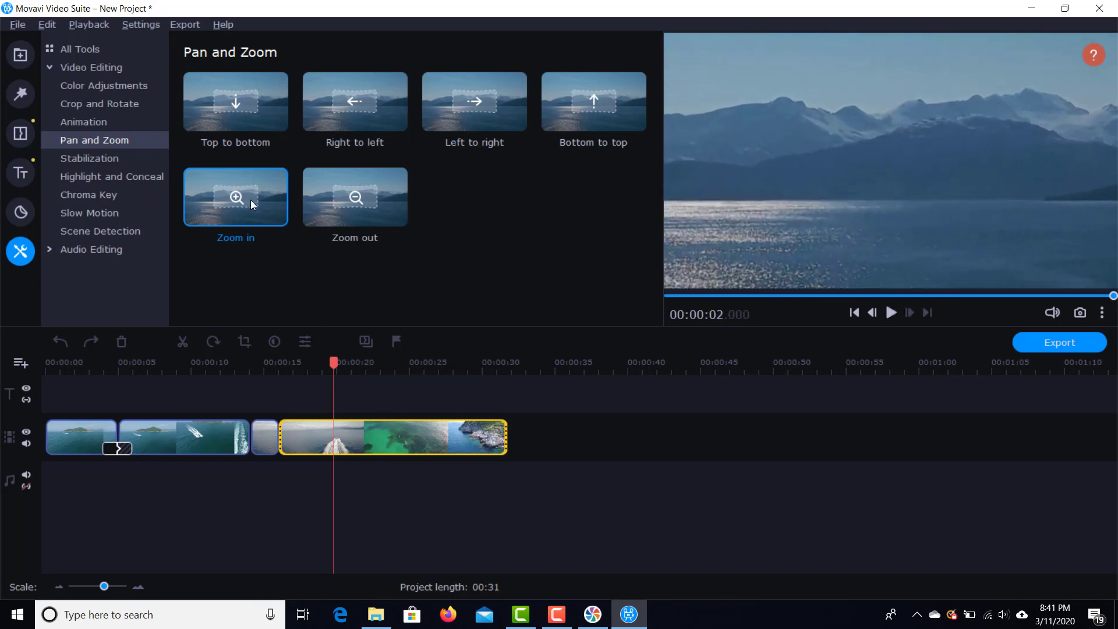
drag(250, 200, 294, 432)
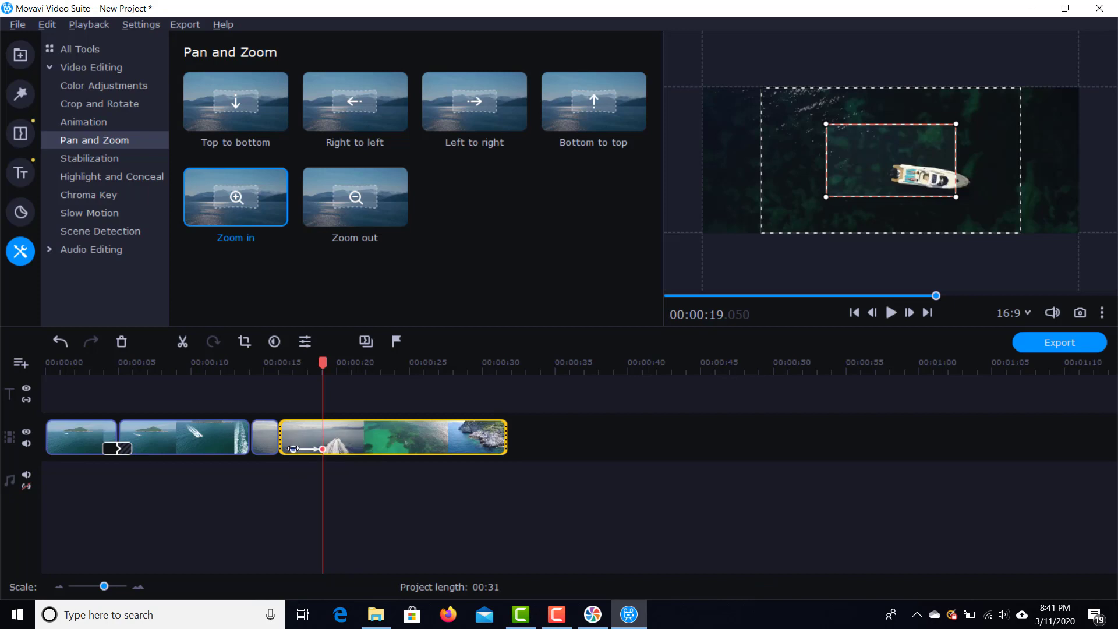
click(294, 449)
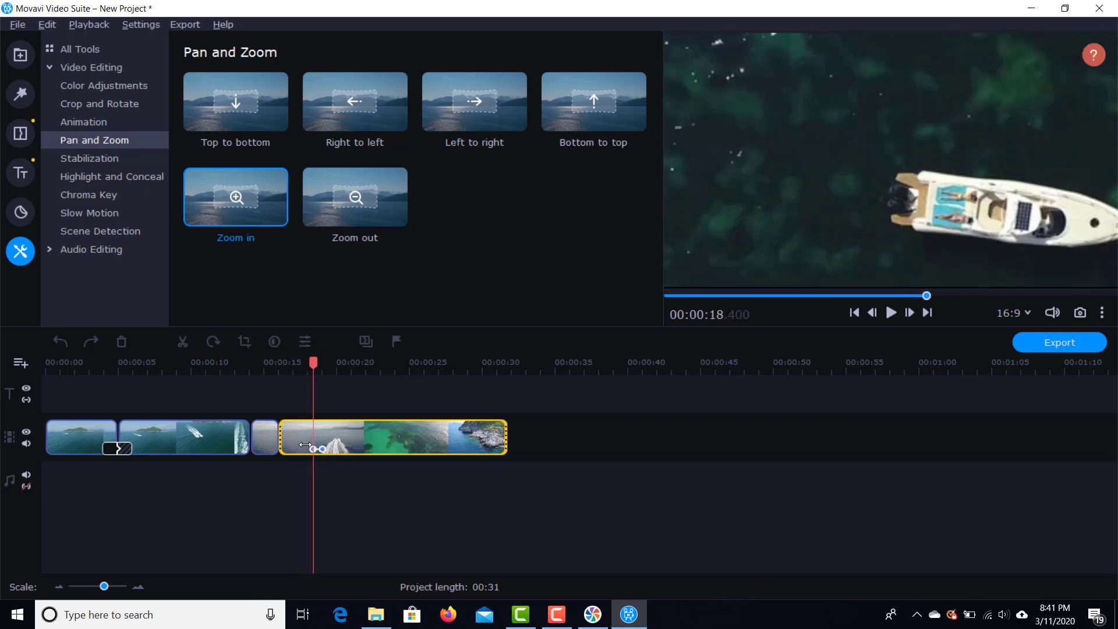
drag(291, 446, 290, 443)
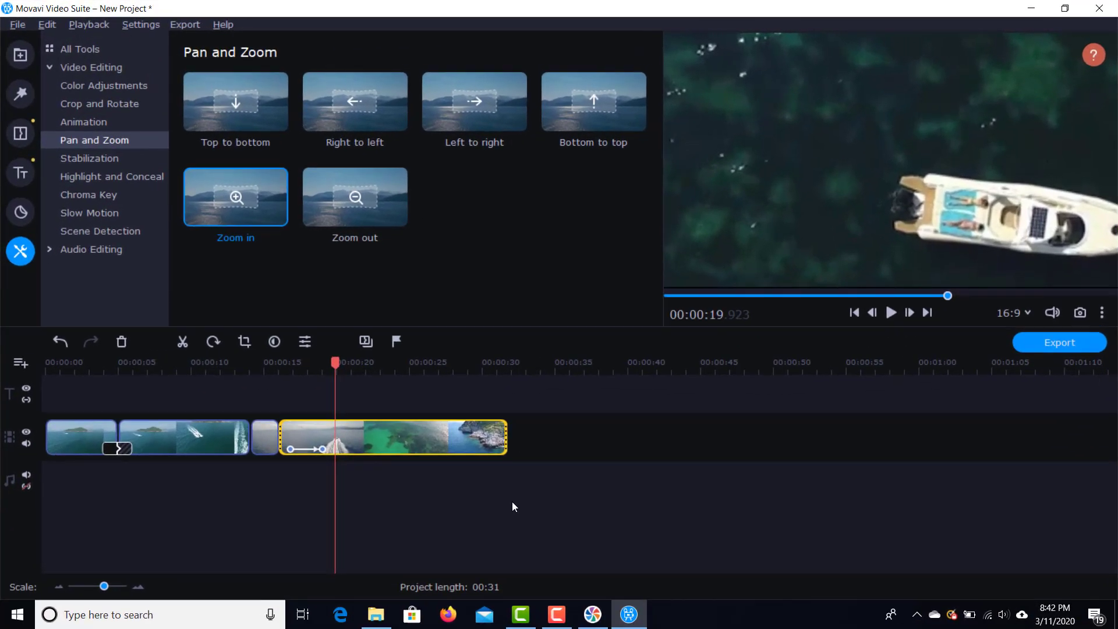
Step: Apply Magic Enhance to the Boat clip, raising saturation to 1.28, and show the Advanced colour controls
click(124, 86)
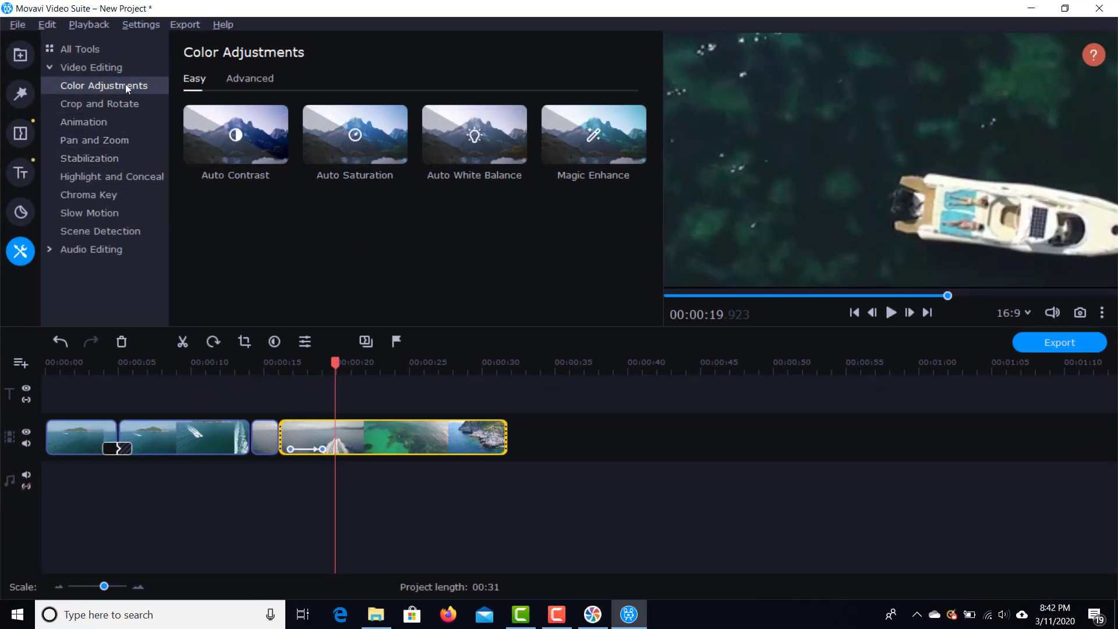
key(ctrl+z)
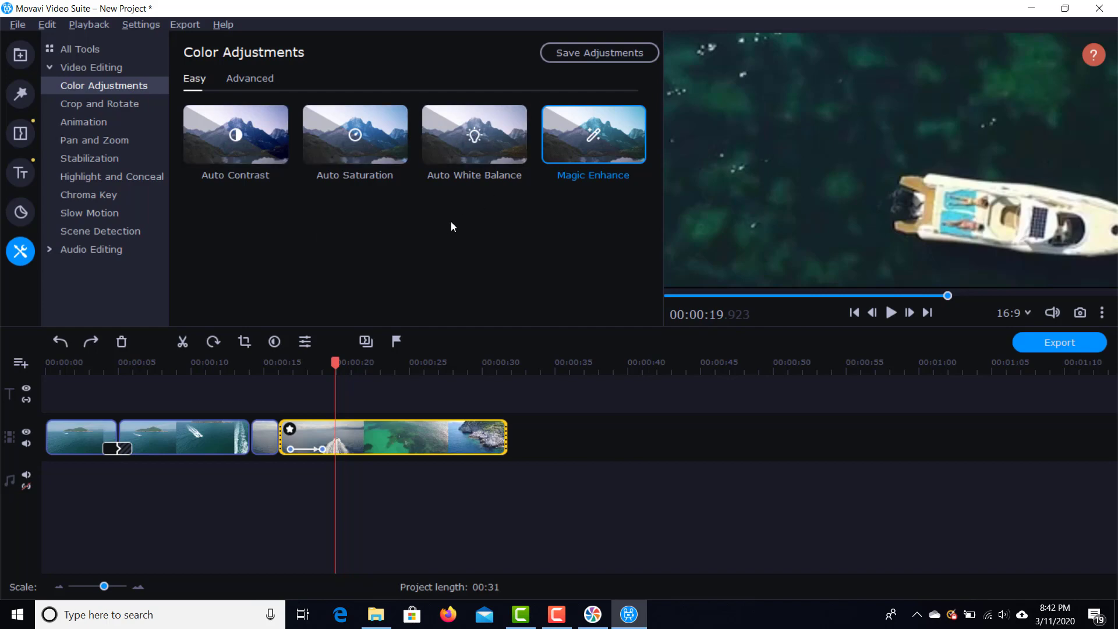
click(241, 78)
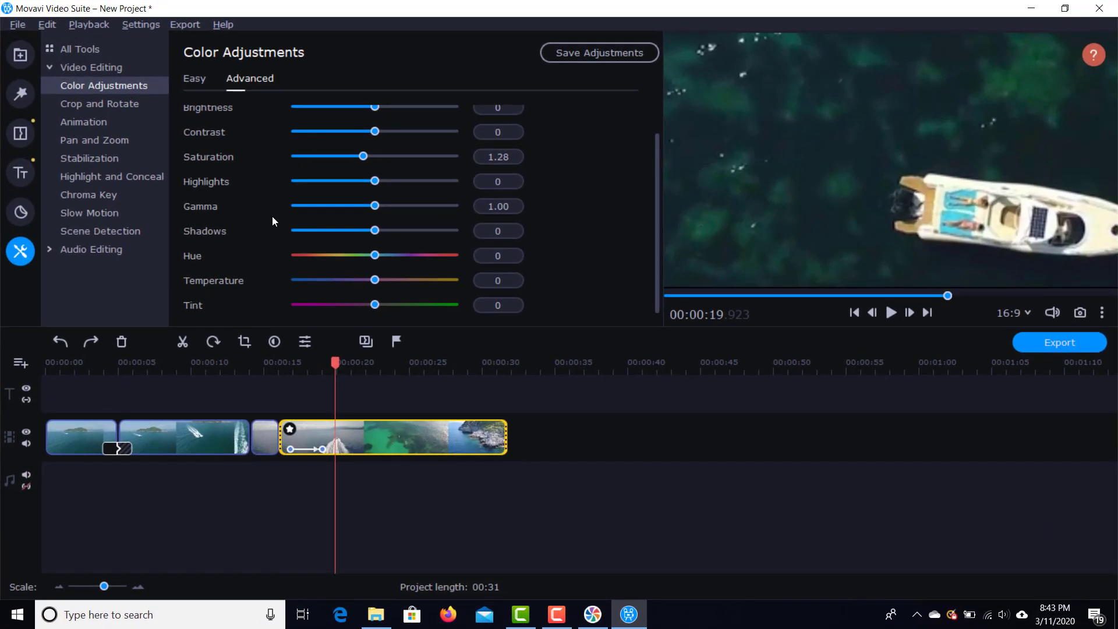
Step: Add an Advanced keyframe animation to the zoomed Boat clip from the Animation tools
click(302, 88)
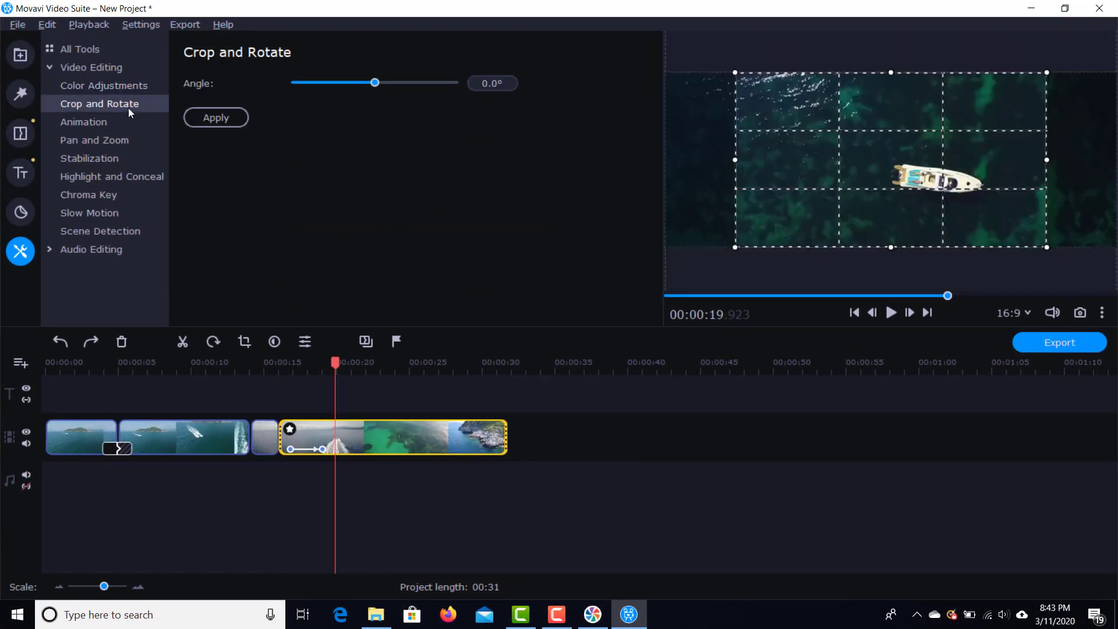
click(97, 125)
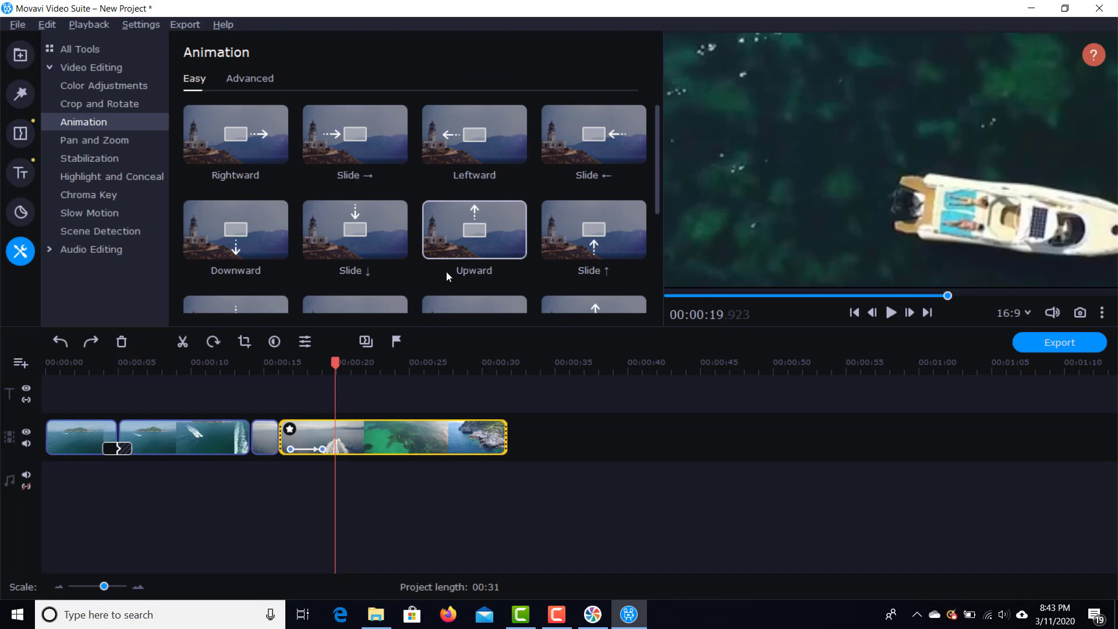
scroll(432, 243, down, 4)
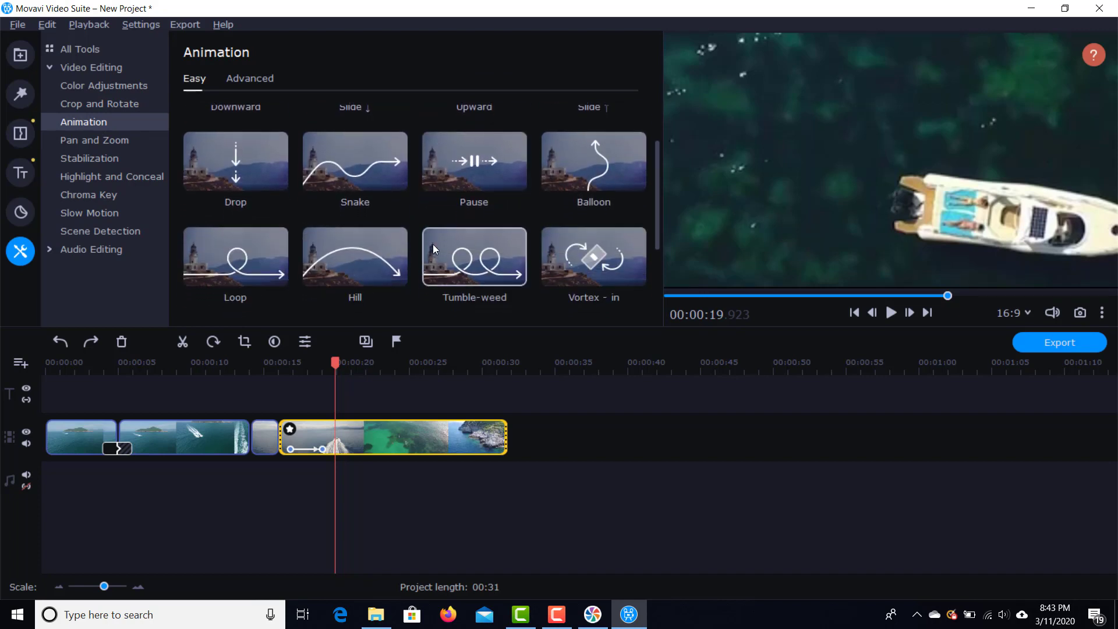
scroll(433, 249, down, 1)
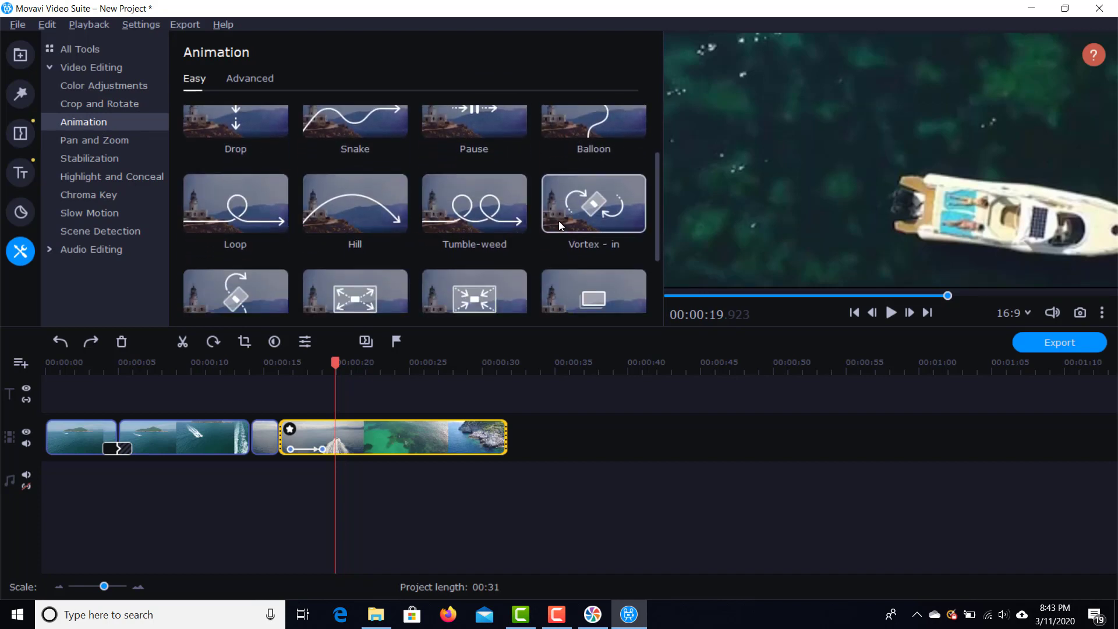
scroll(558, 221, down, 2)
scroll(408, 234, down, 2)
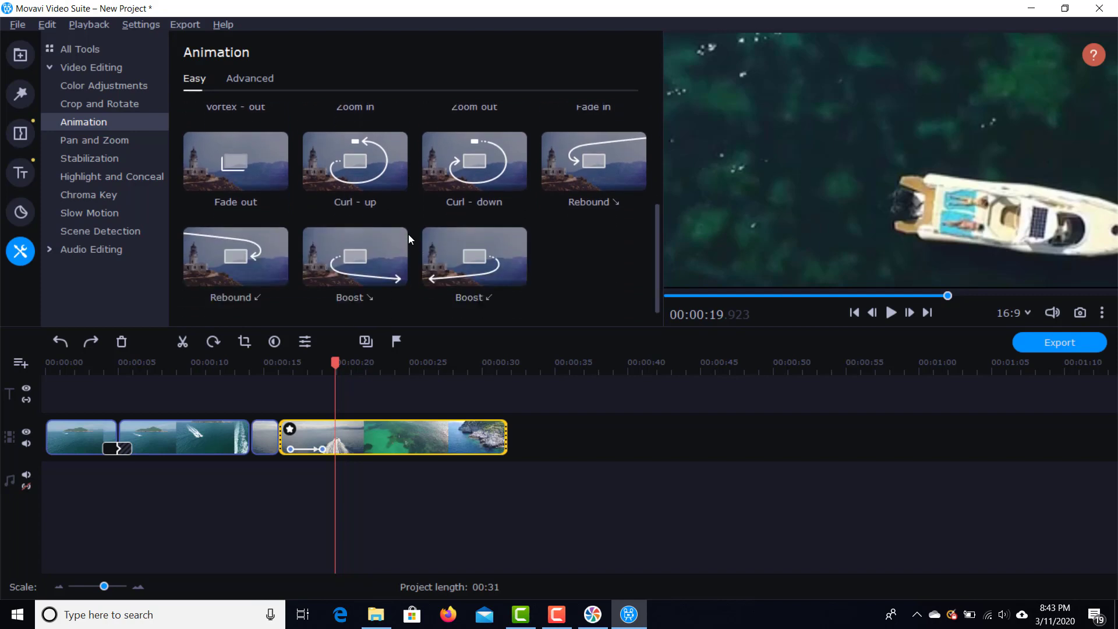
click(267, 78)
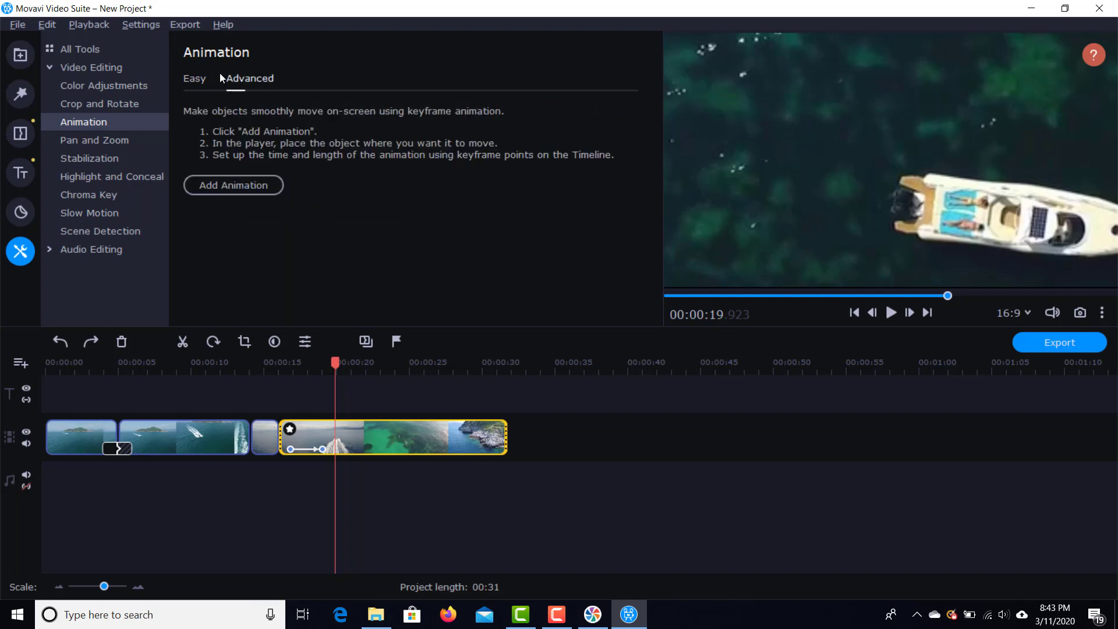
click(231, 186)
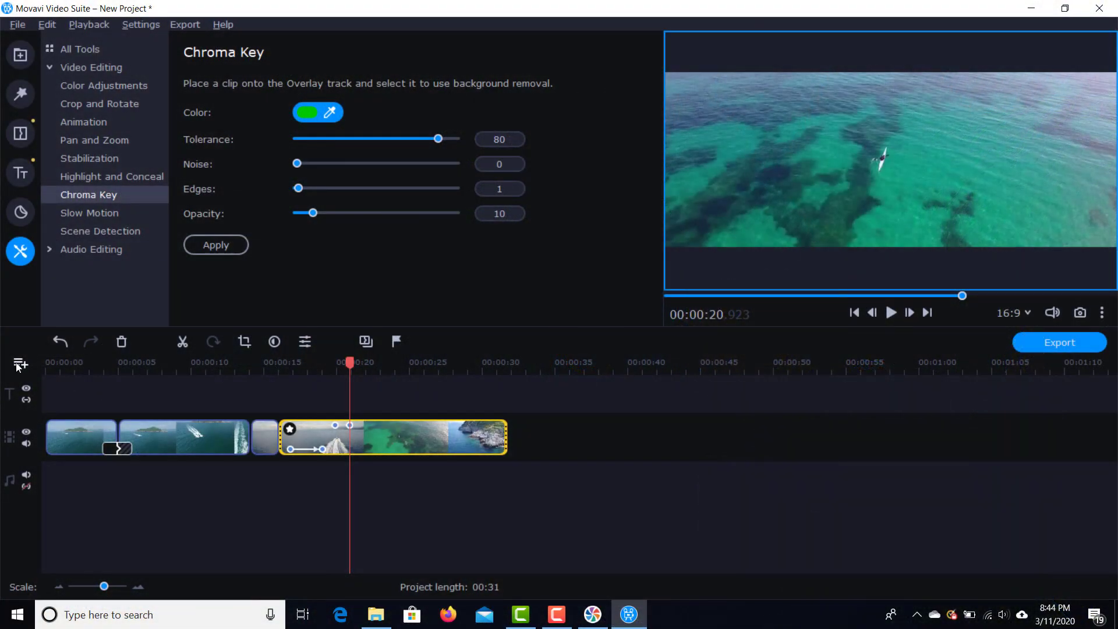
Step: Add a new video track for the overlay and deselect the drone clip
click(19, 365)
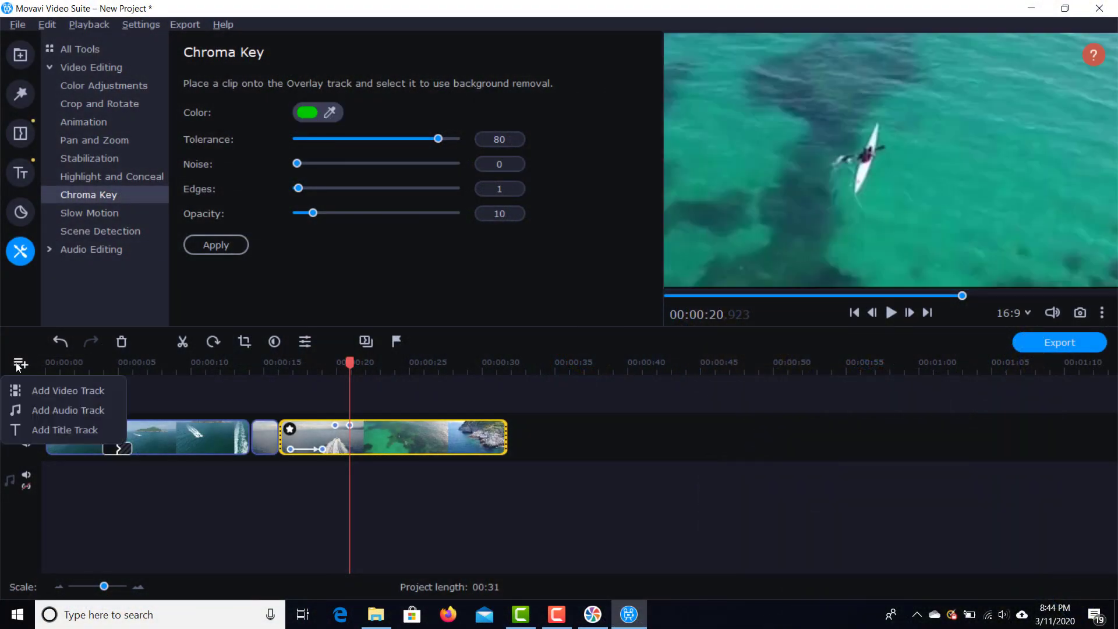
click(27, 390)
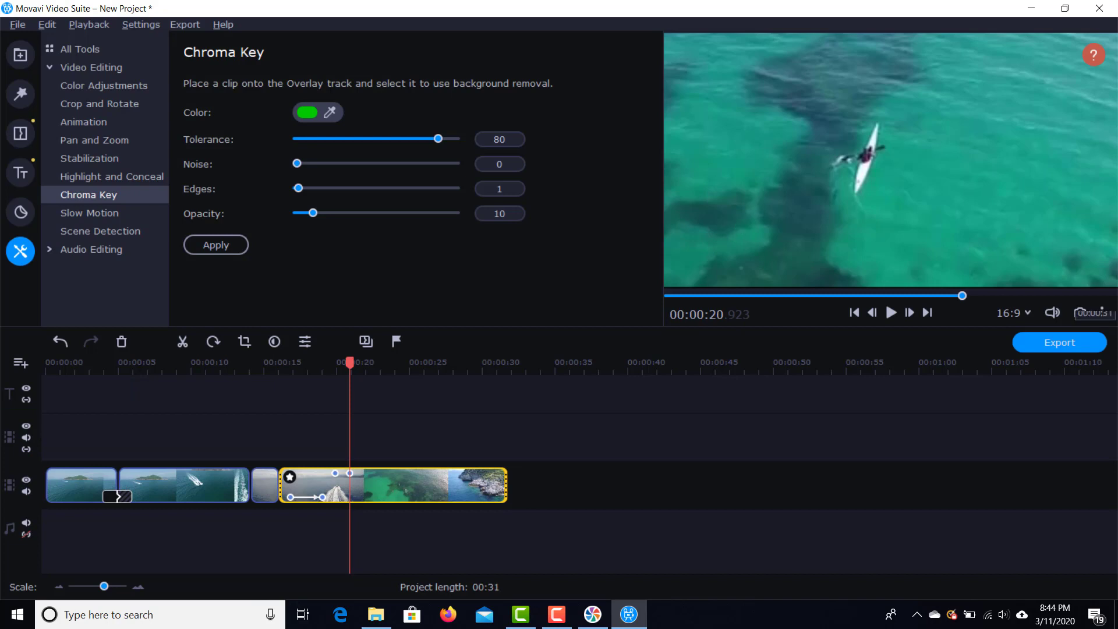
click(593, 500)
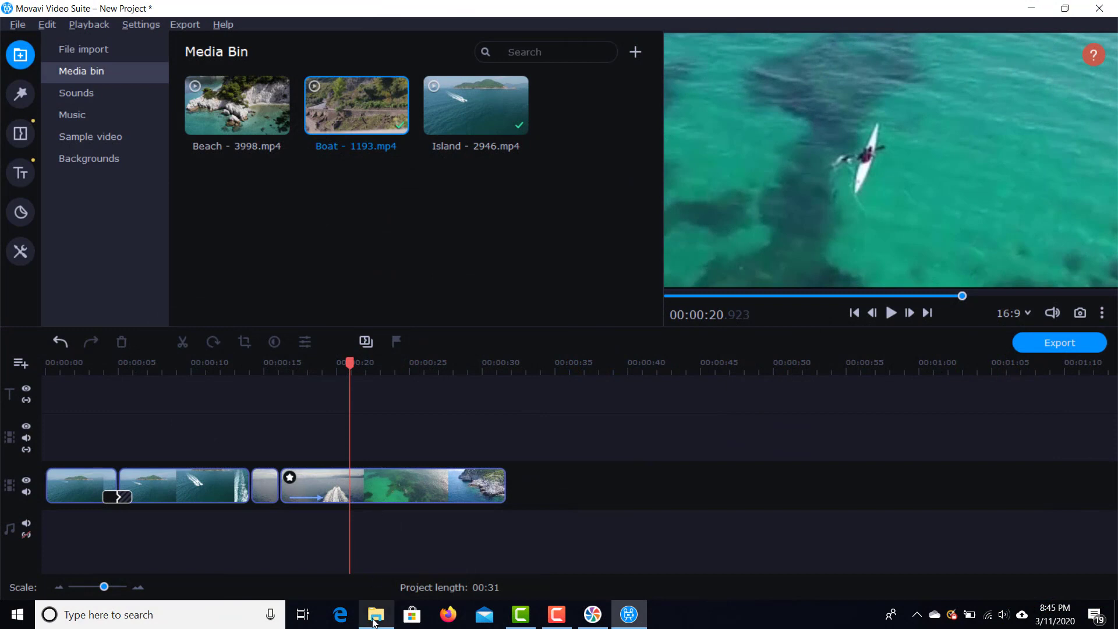
Step: Import Butterfly - 6963.mp4 into the media bin and place it on the overlay track near 00:23
click(373, 621)
drag(327, 125, 406, 308)
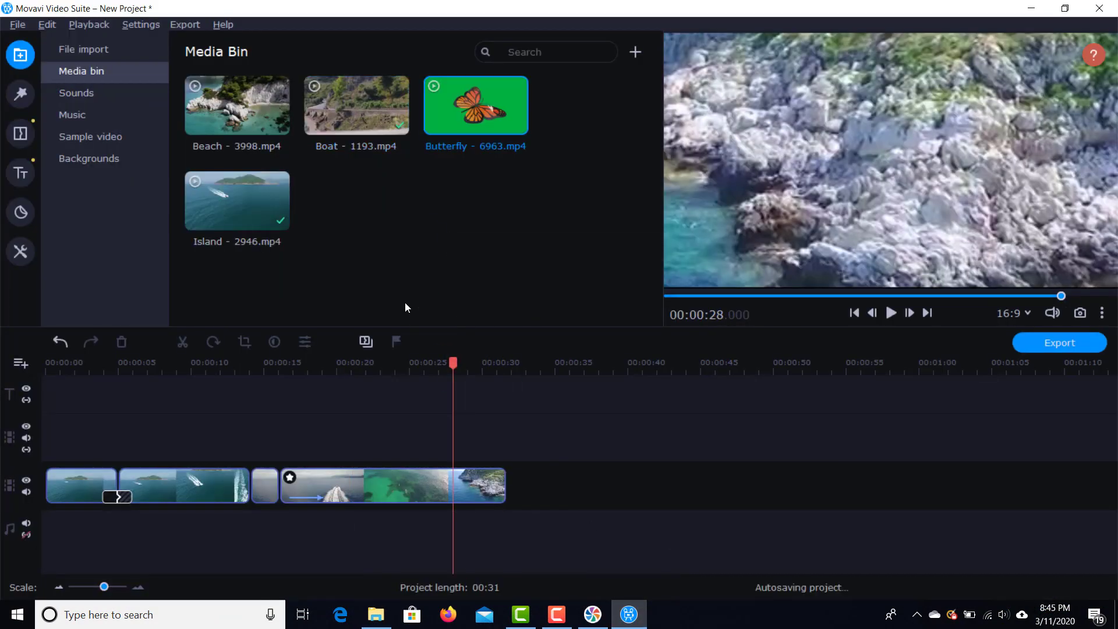
mouse_move(489, 103)
mouse_down()
mouse_move(435, 245)
mouse_move(389, 436)
mouse_up()
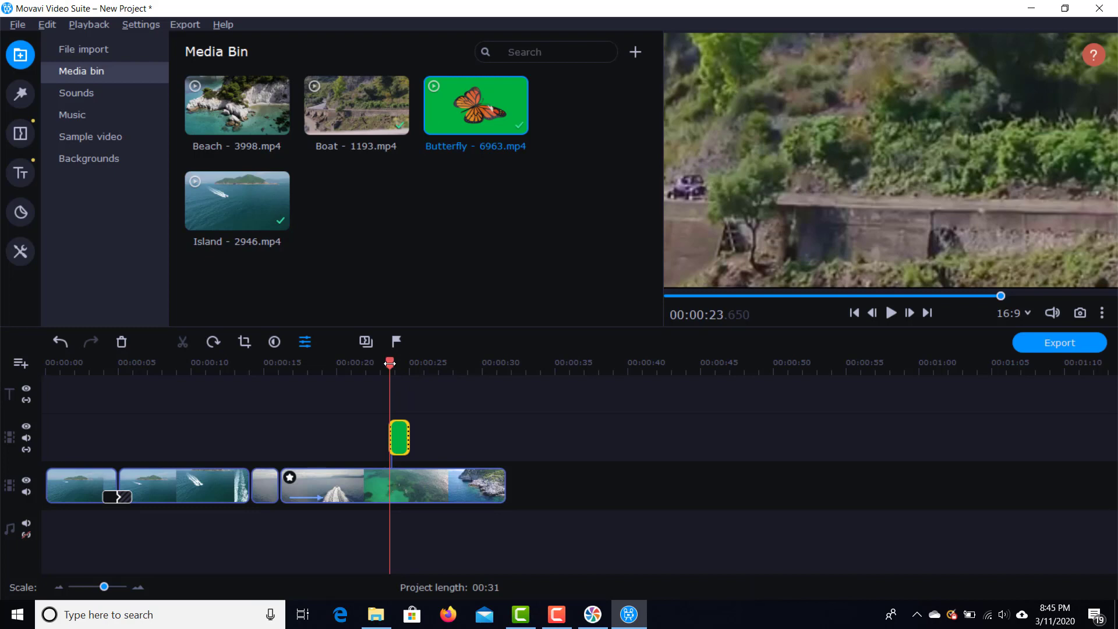
mouse_move(390, 362)
mouse_down()
mouse_move(404, 362)
mouse_move(376, 362)
mouse_move(396, 362)
mouse_up()
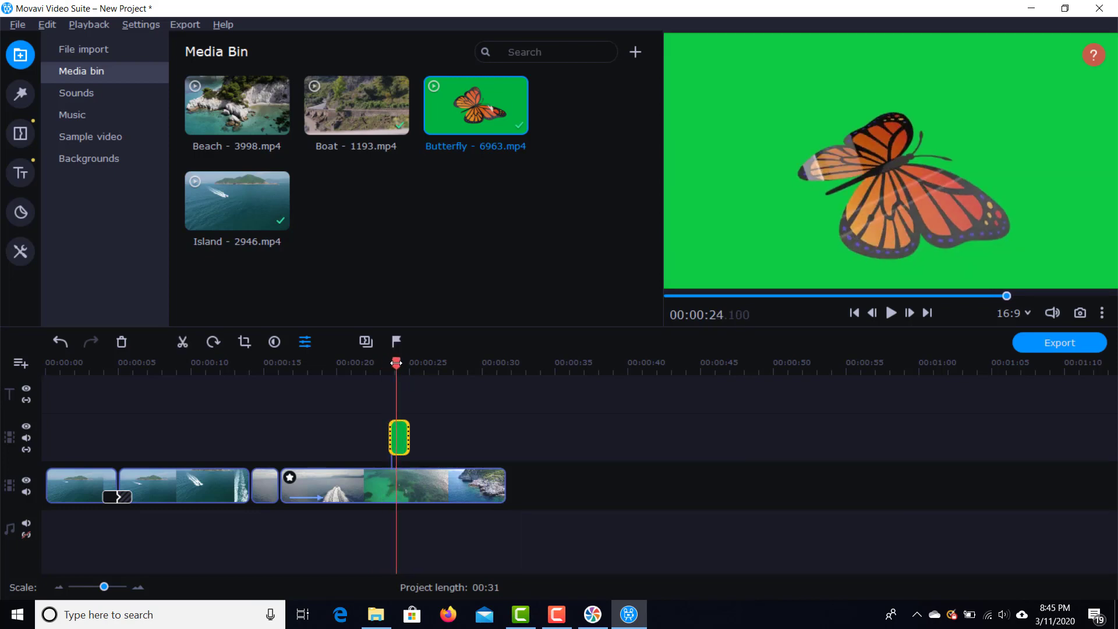
Step: Key out the butterfly's green background with the Chroma Key eyedropper and play it back to check
click(21, 218)
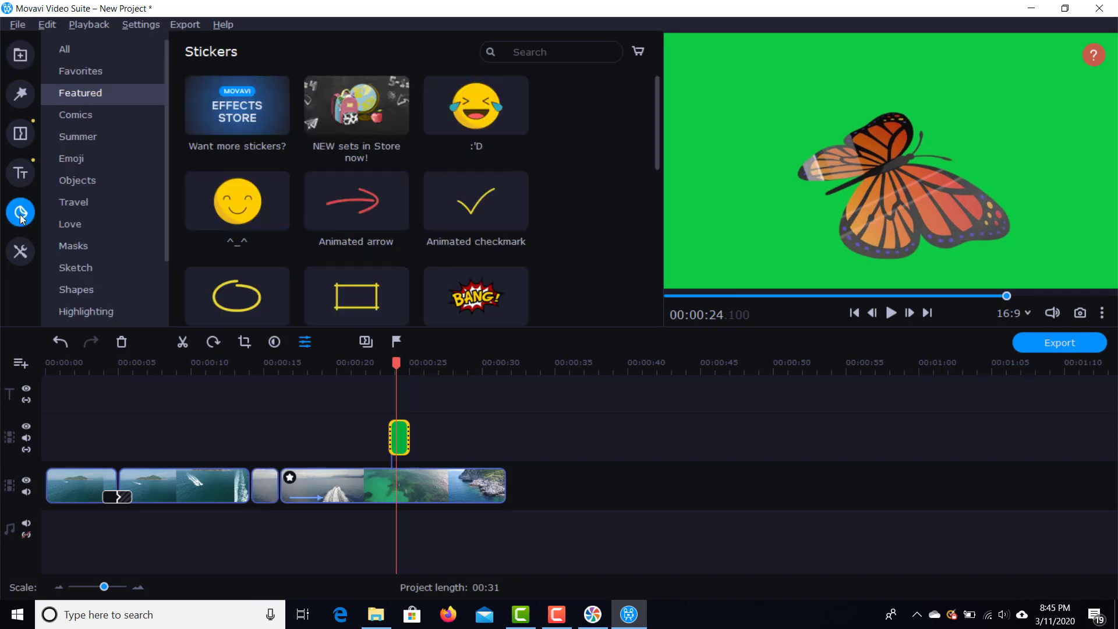
click(21, 249)
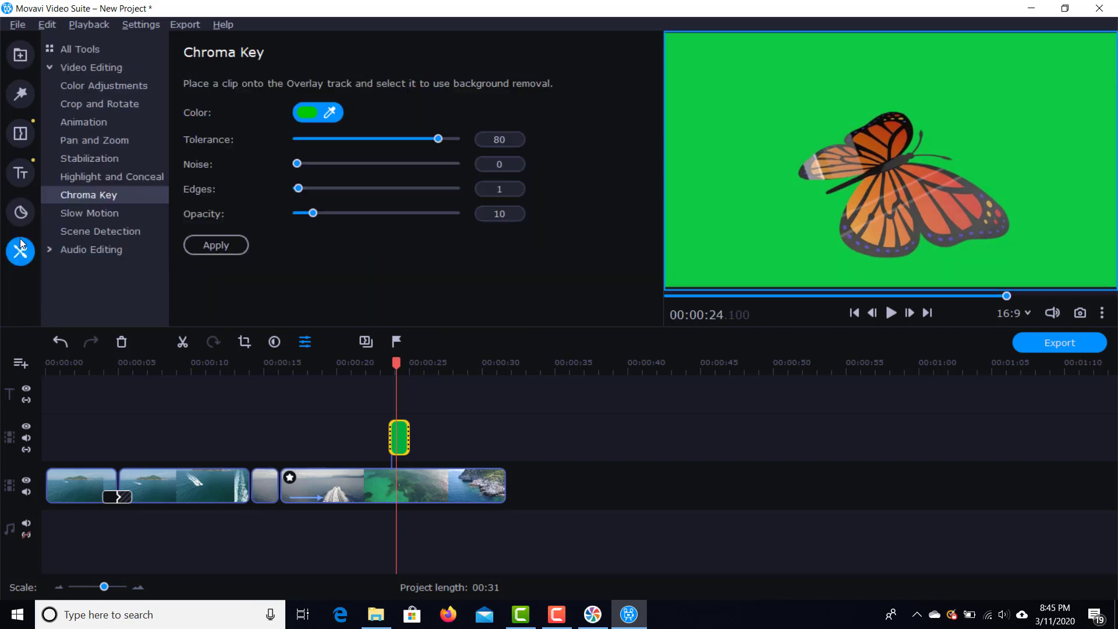
click(323, 114)
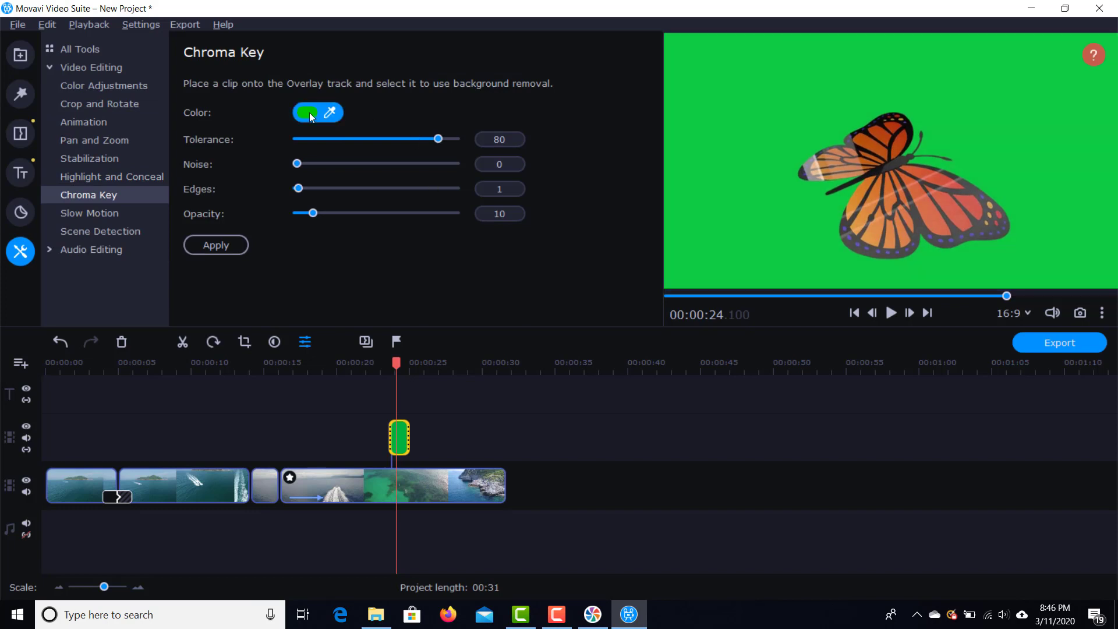
click(310, 113)
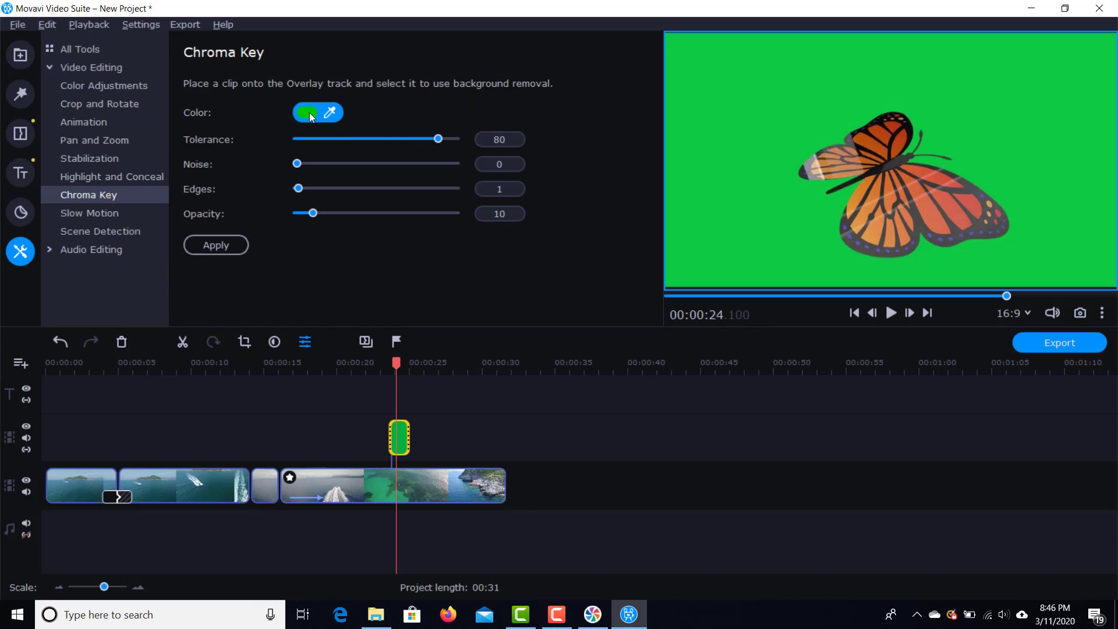
click(806, 101)
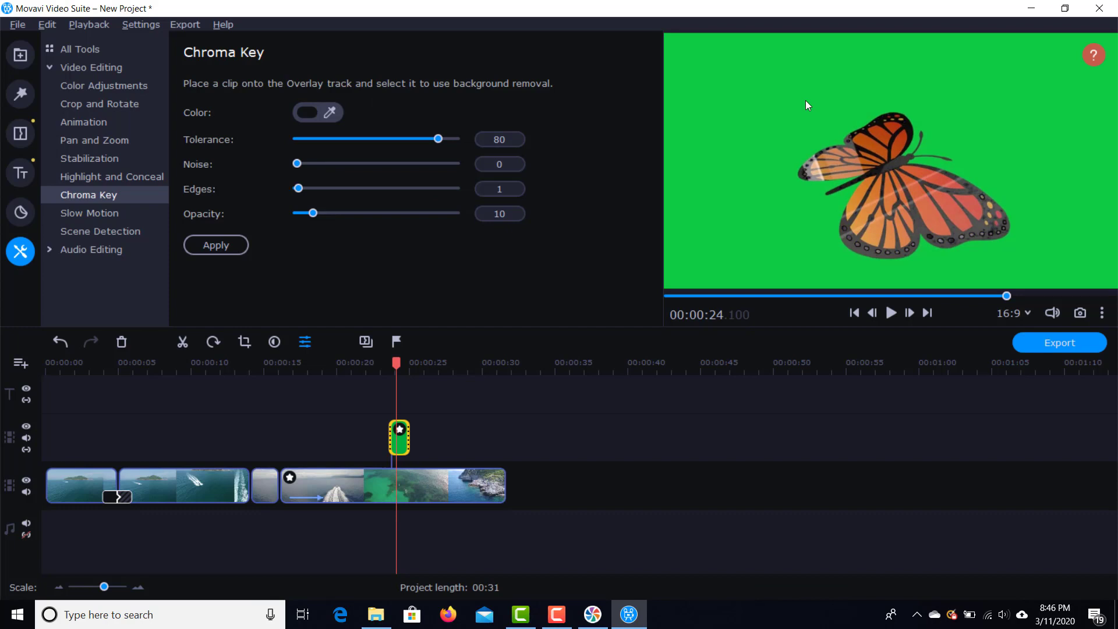
click(323, 114)
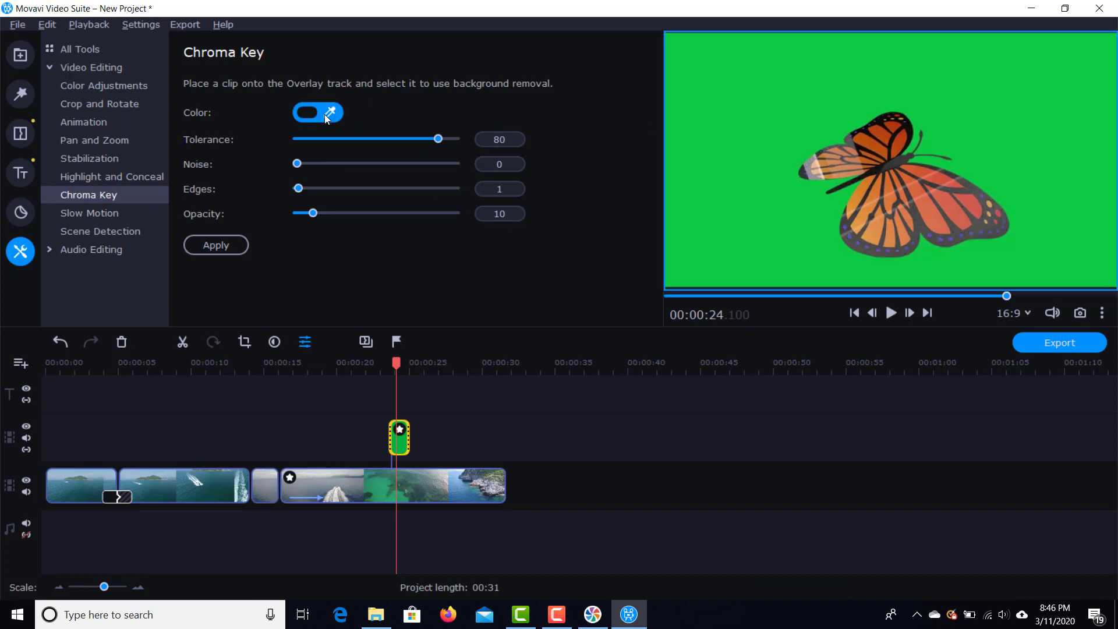
click(845, 67)
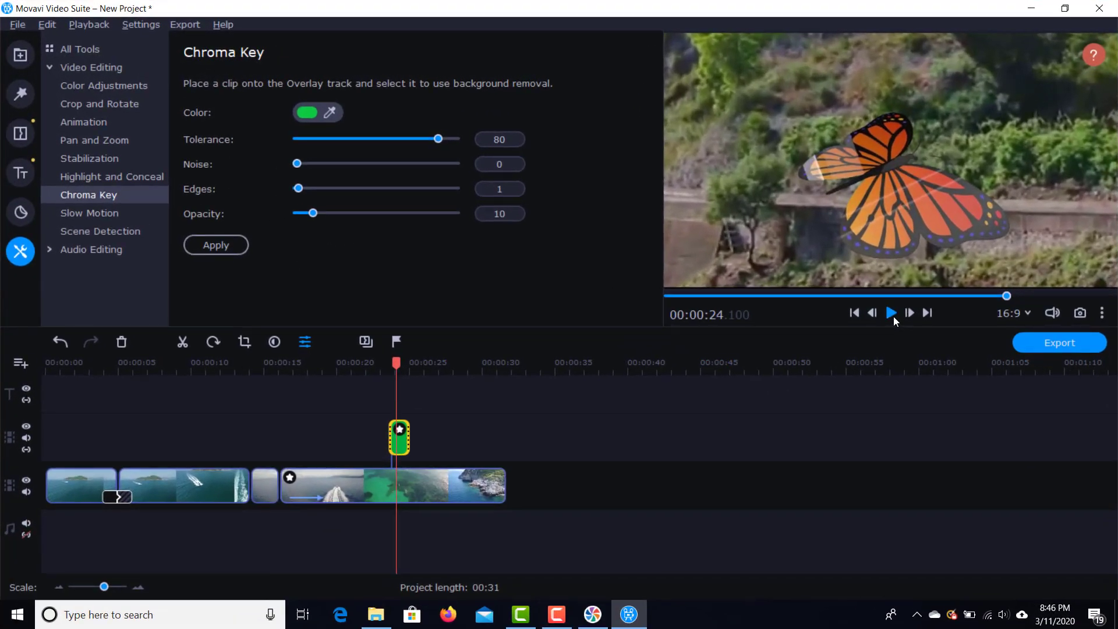
click(893, 316)
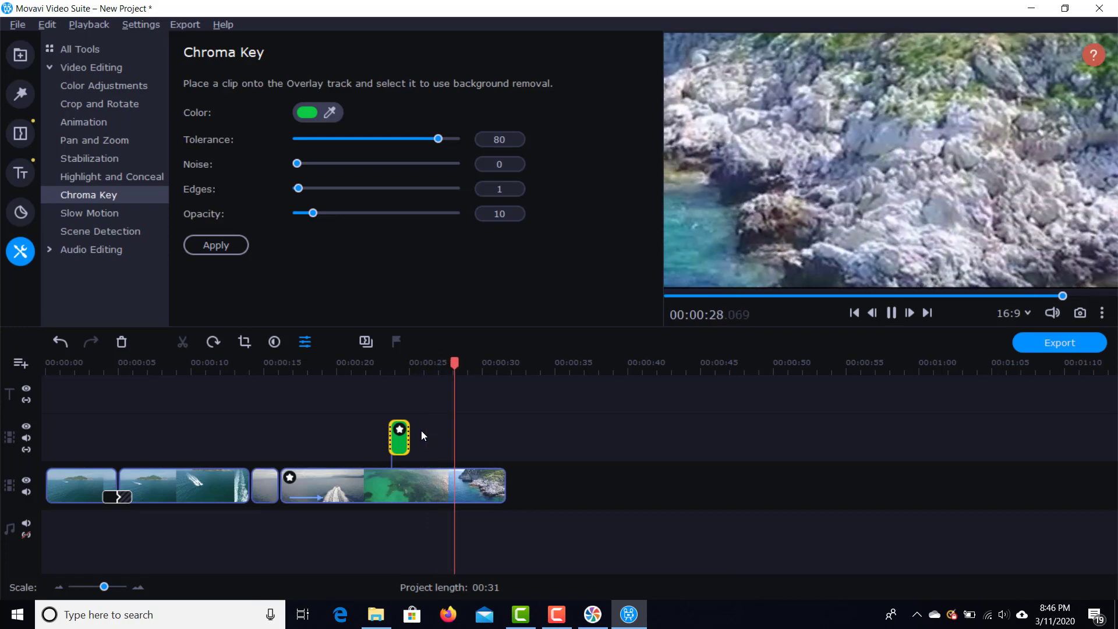
click(382, 364)
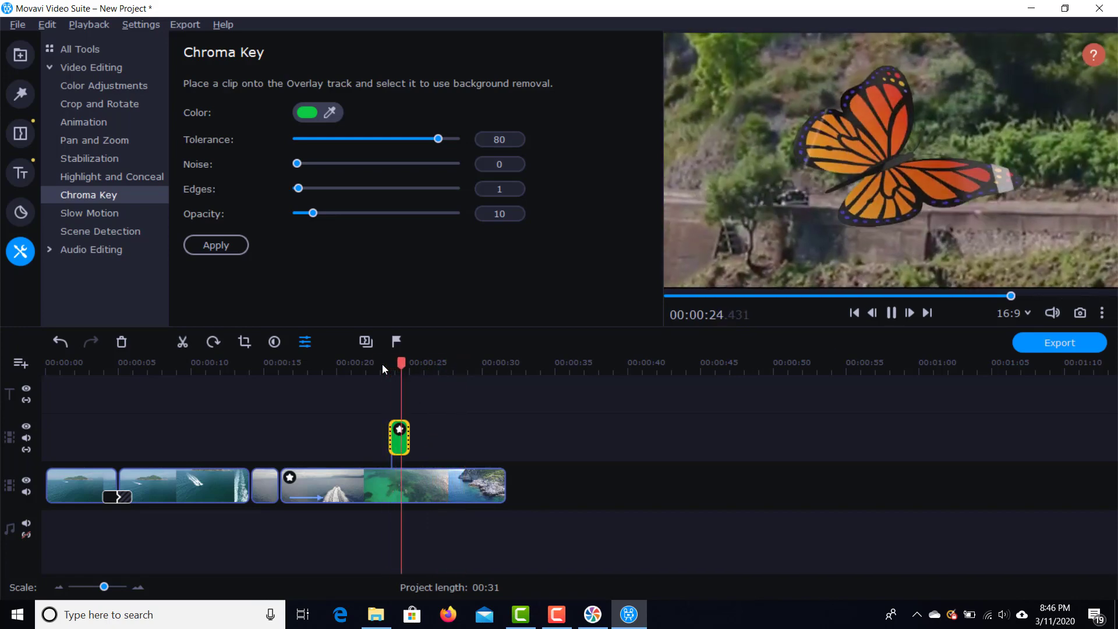
key(space)
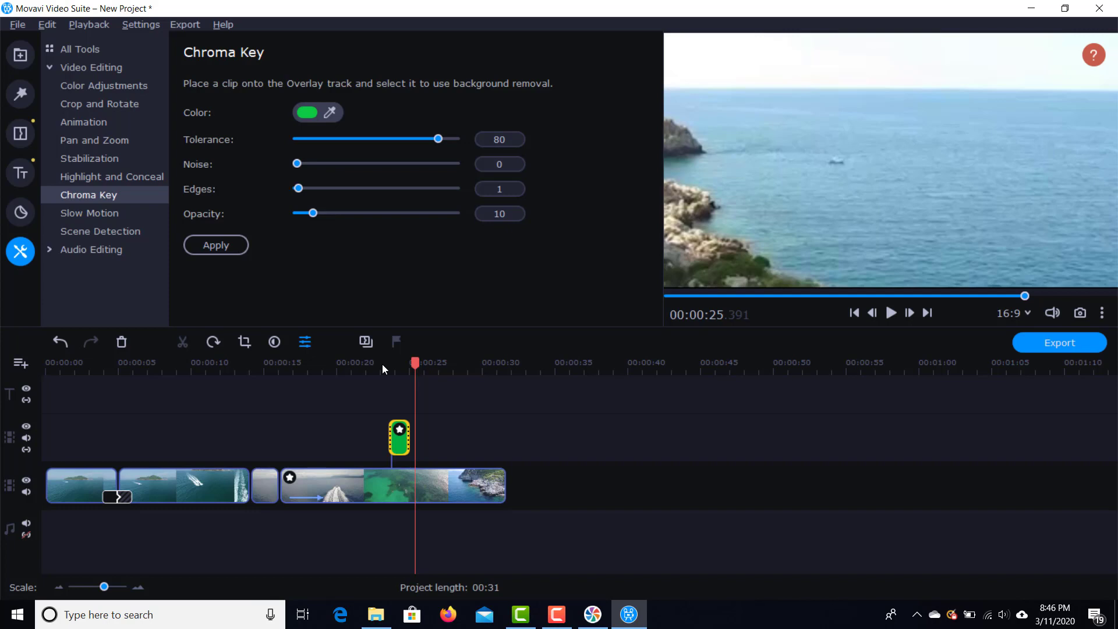
Step: Set the Butterfly overlay's Slow Motion to 50% and replay its section to check
click(108, 208)
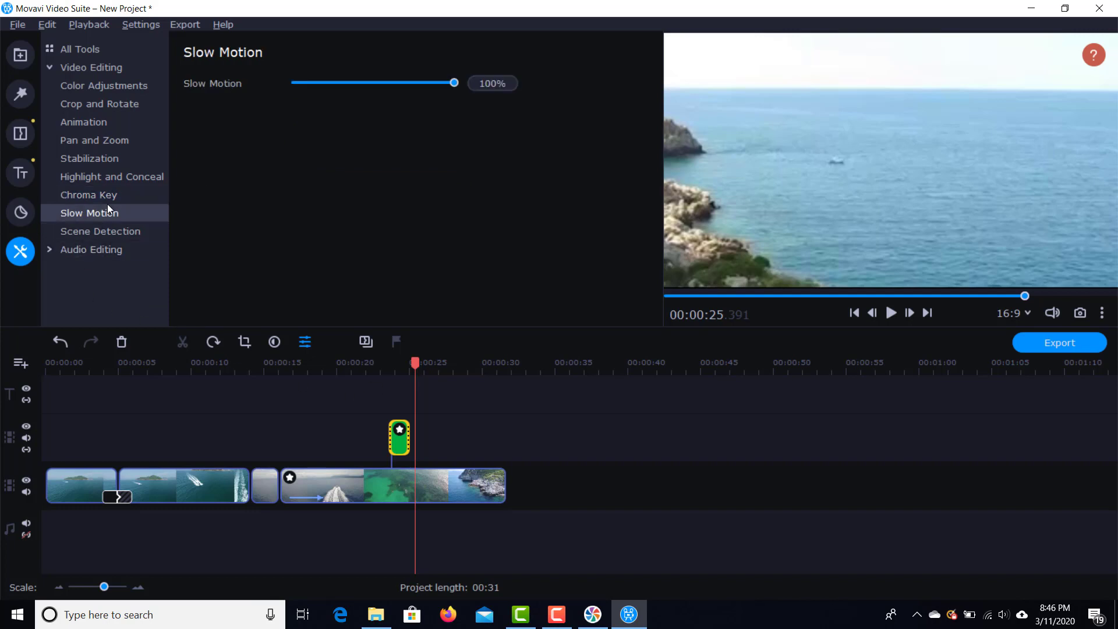
click(400, 363)
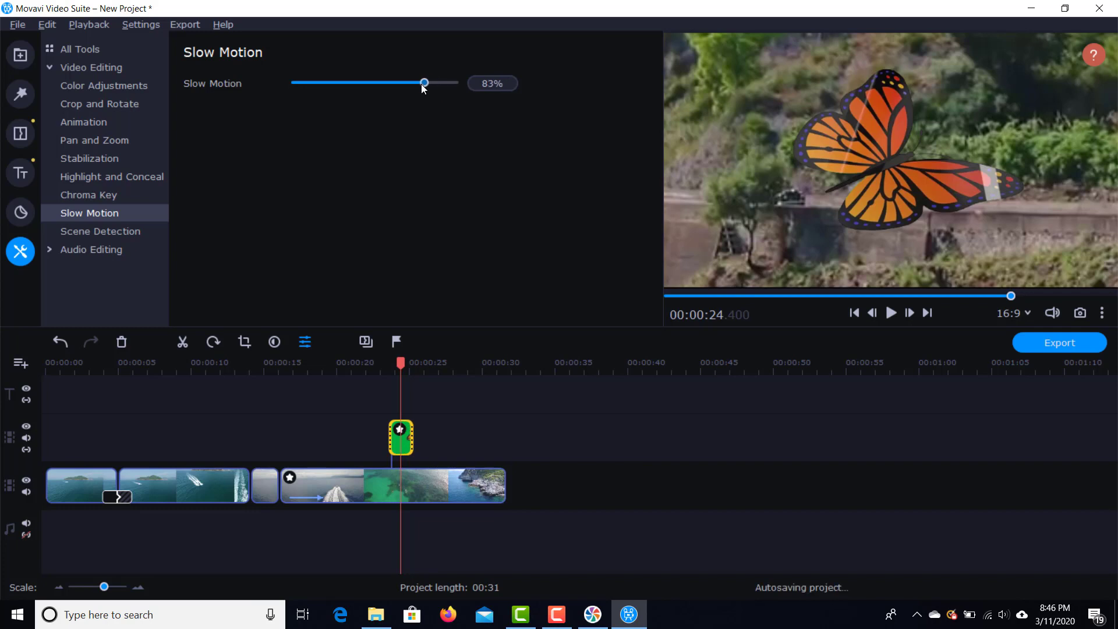
drag(423, 87, 367, 87)
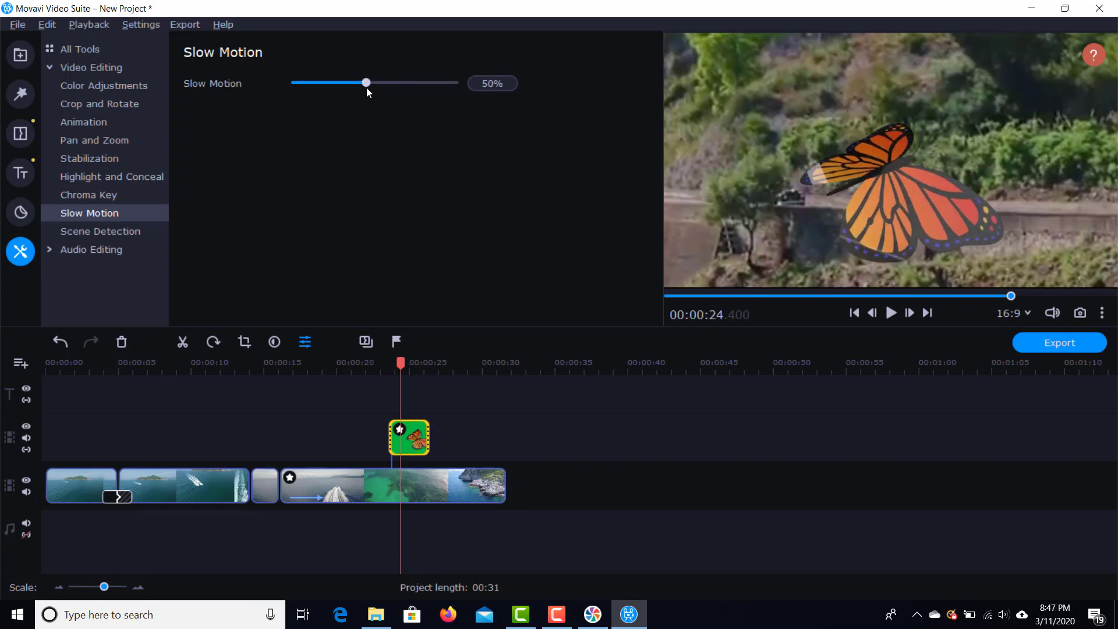
key(space)
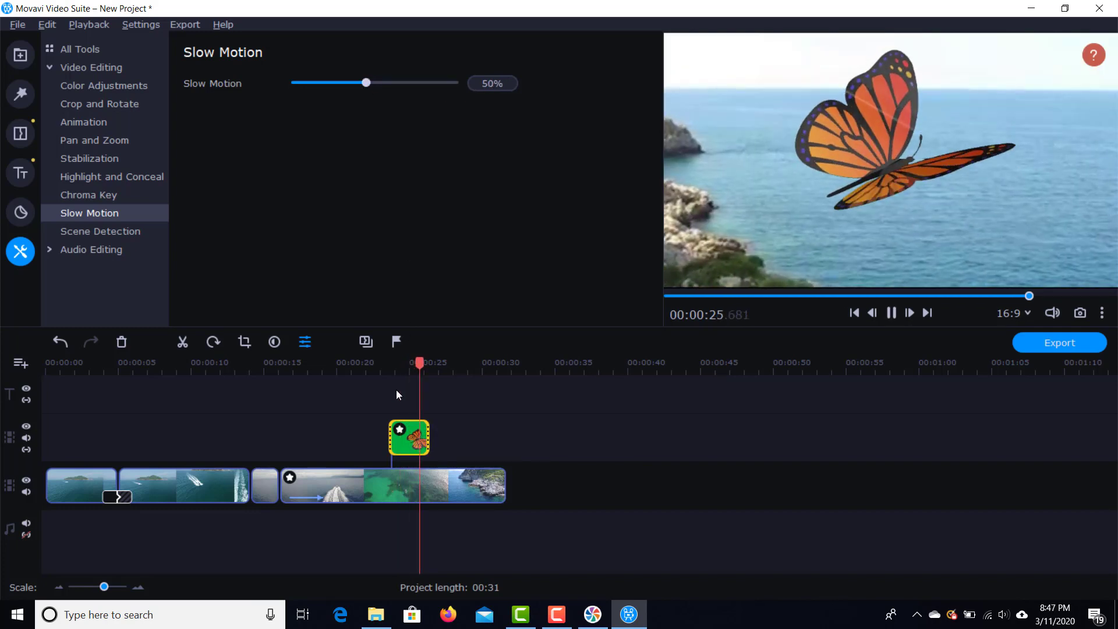
key(space)
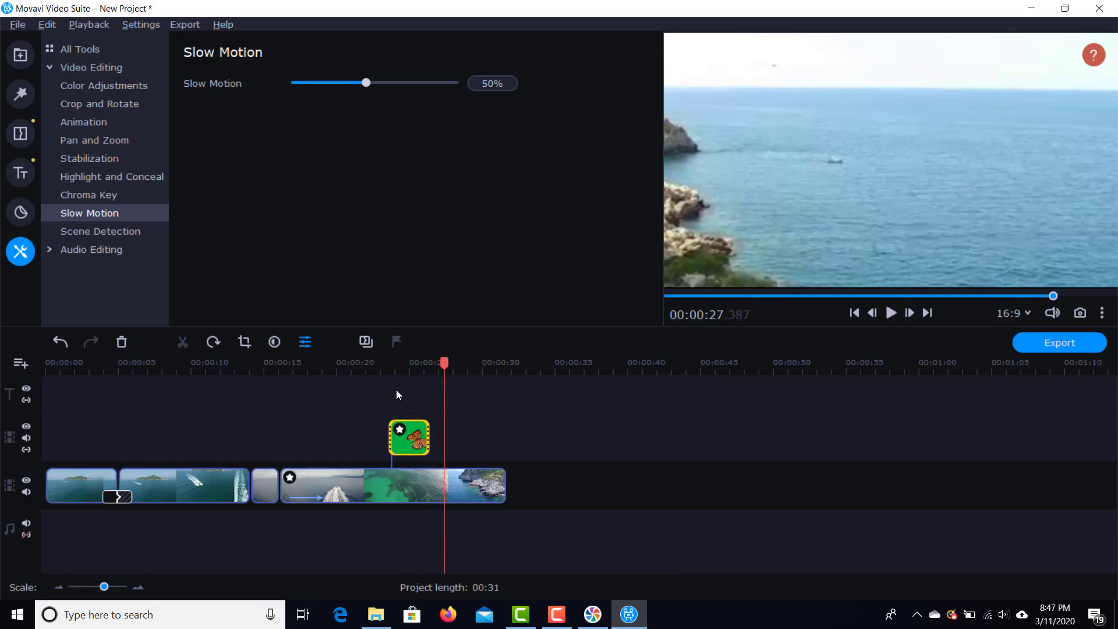
click(388, 365)
key(space)
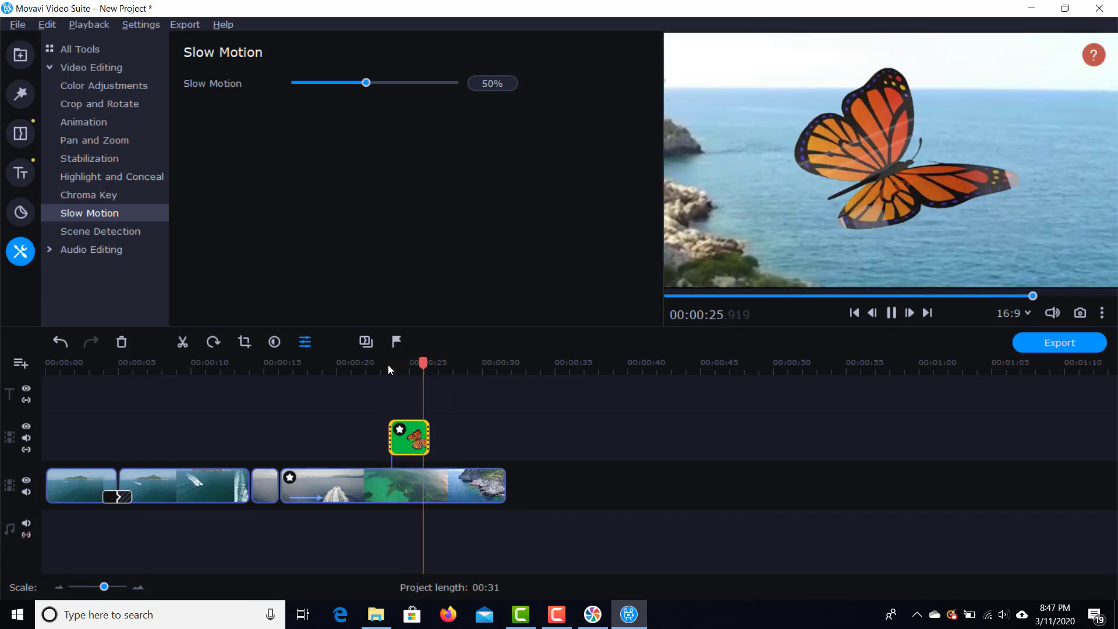
key(space)
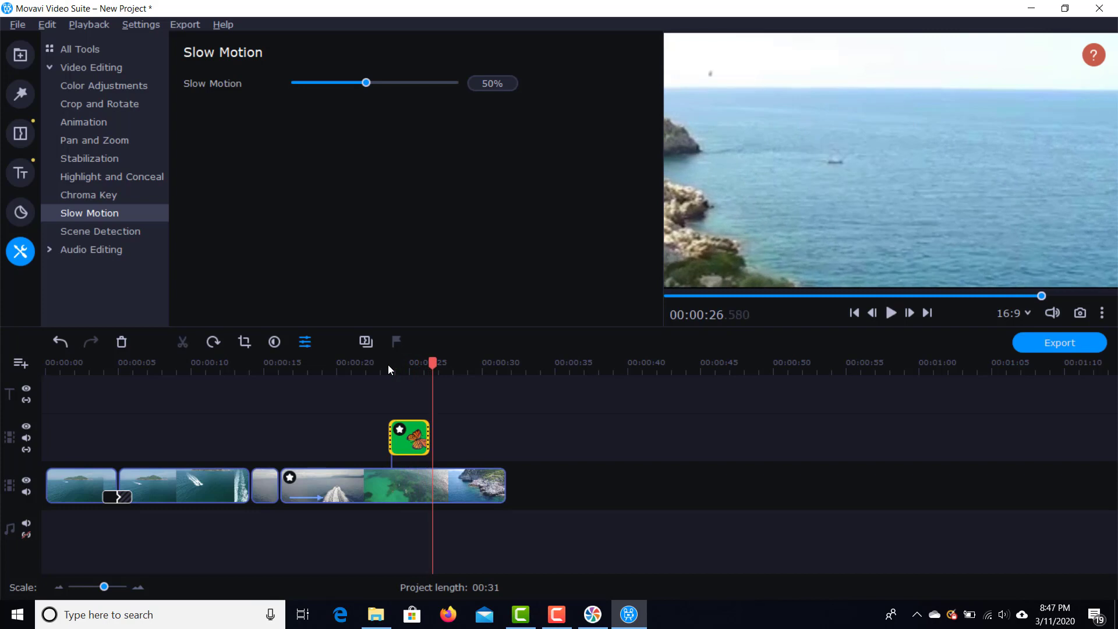
click(62, 363)
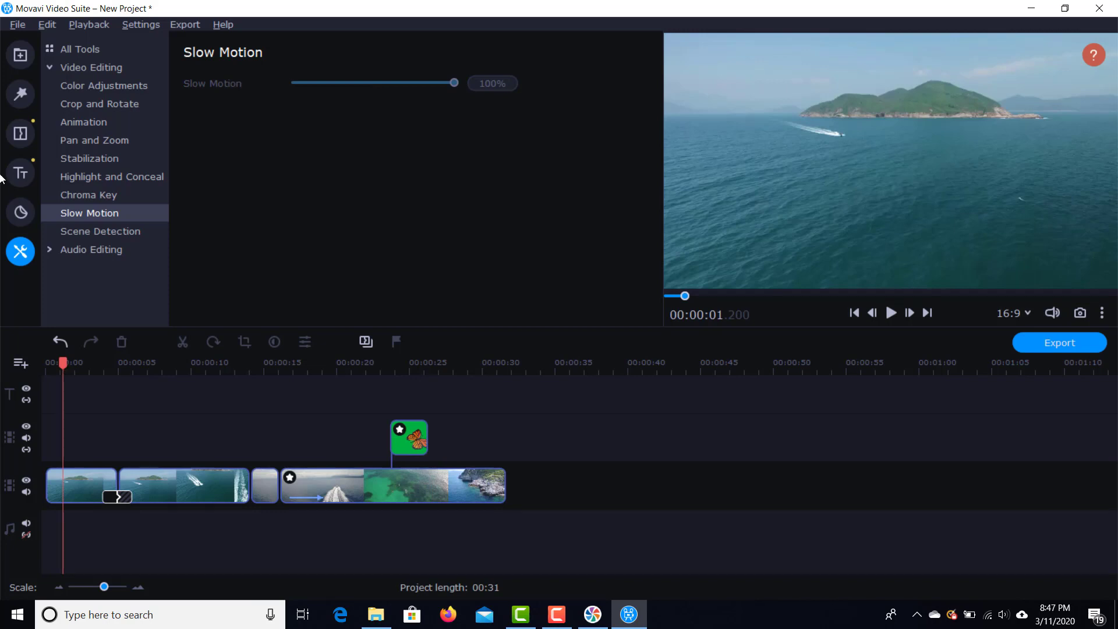
Step: Place the Clean line title at the start of the video and preview it
click(22, 174)
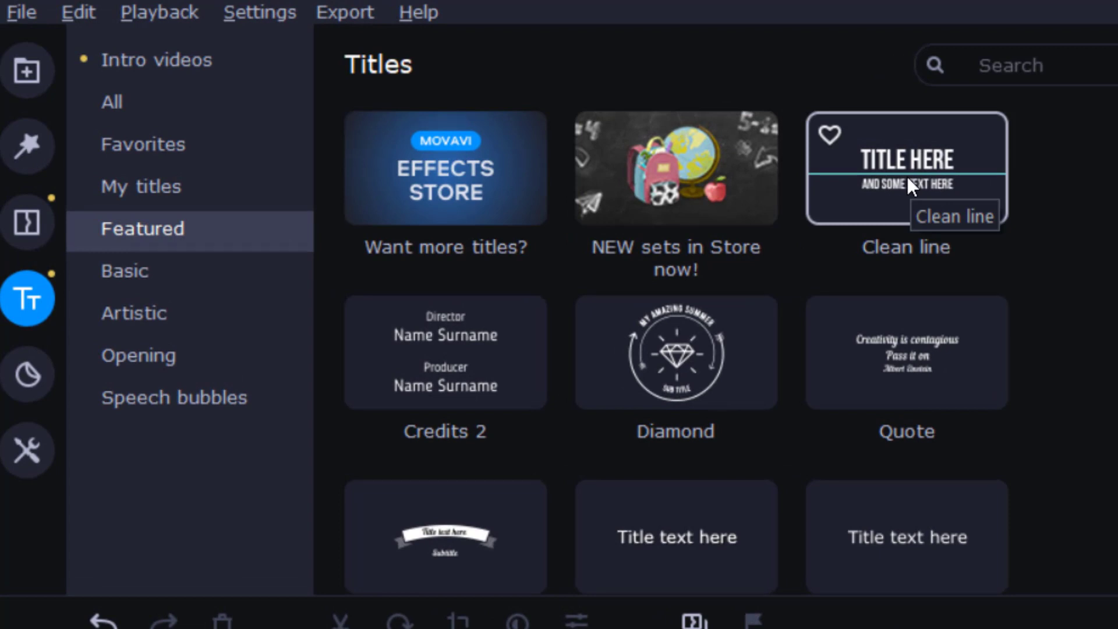
drag(907, 177, 58, 399)
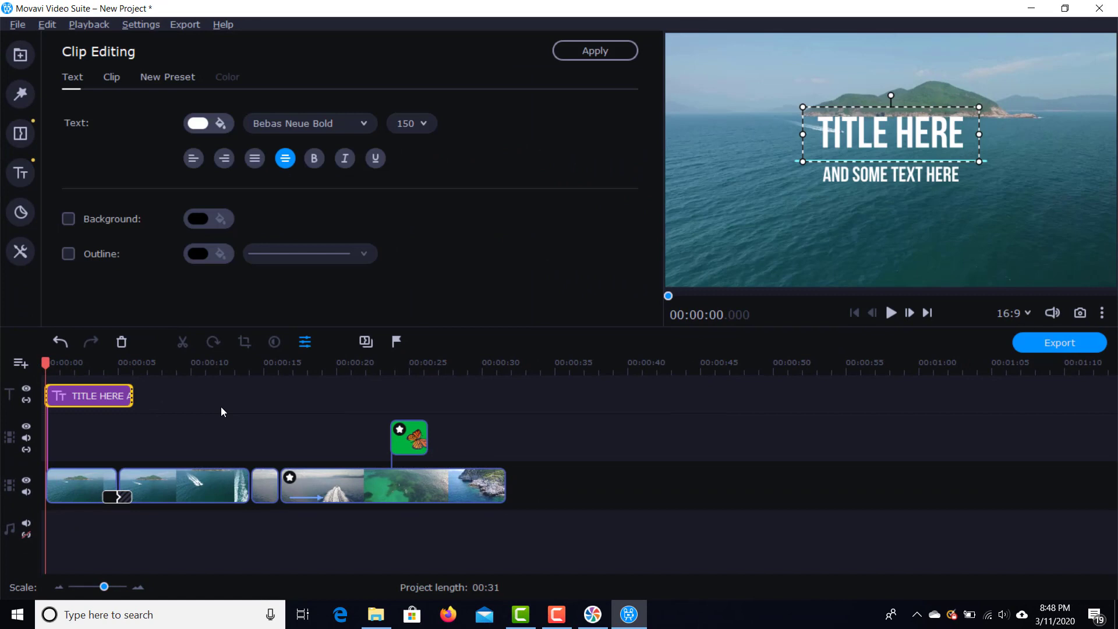
key(space)
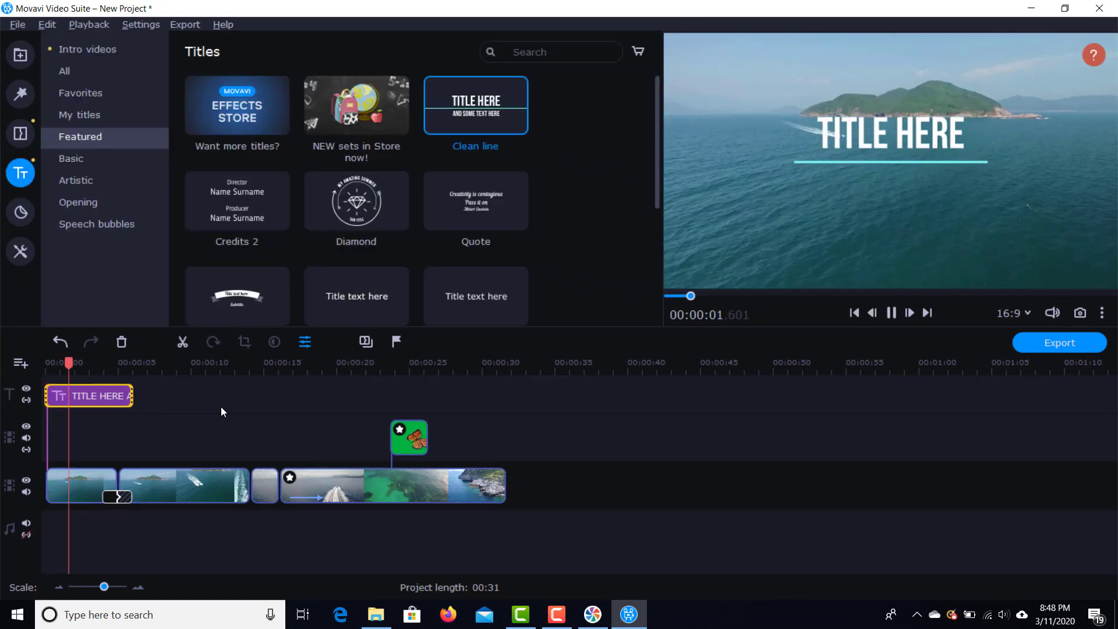
key(space)
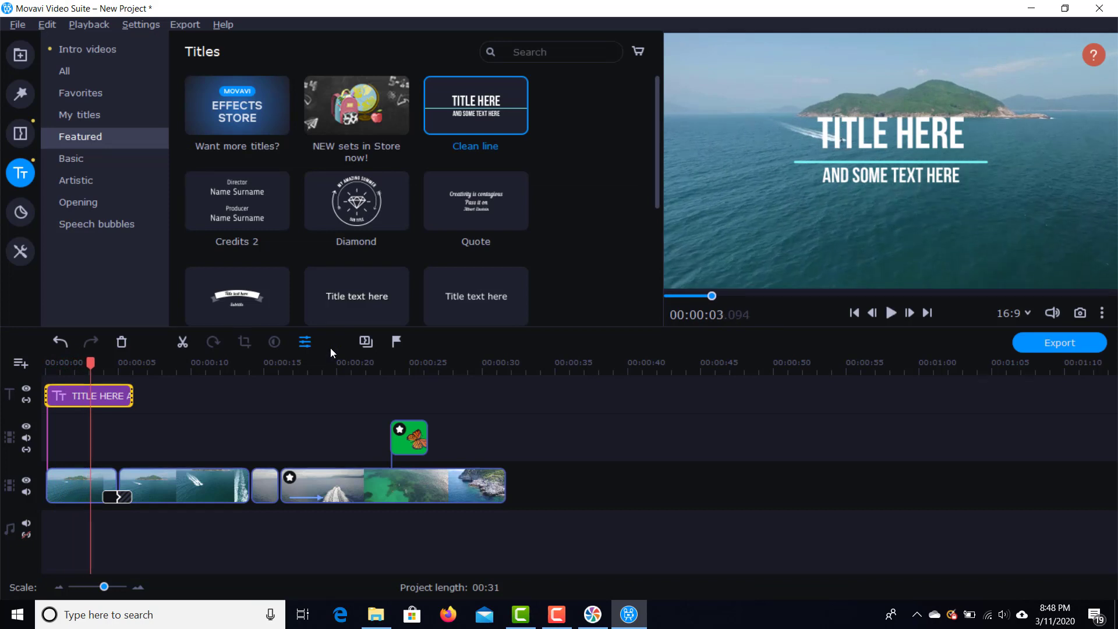
Step: Change the title text to 'DEMO' on line one and 'MOVAVI EDITOR' on line two, then apply
click(885, 137)
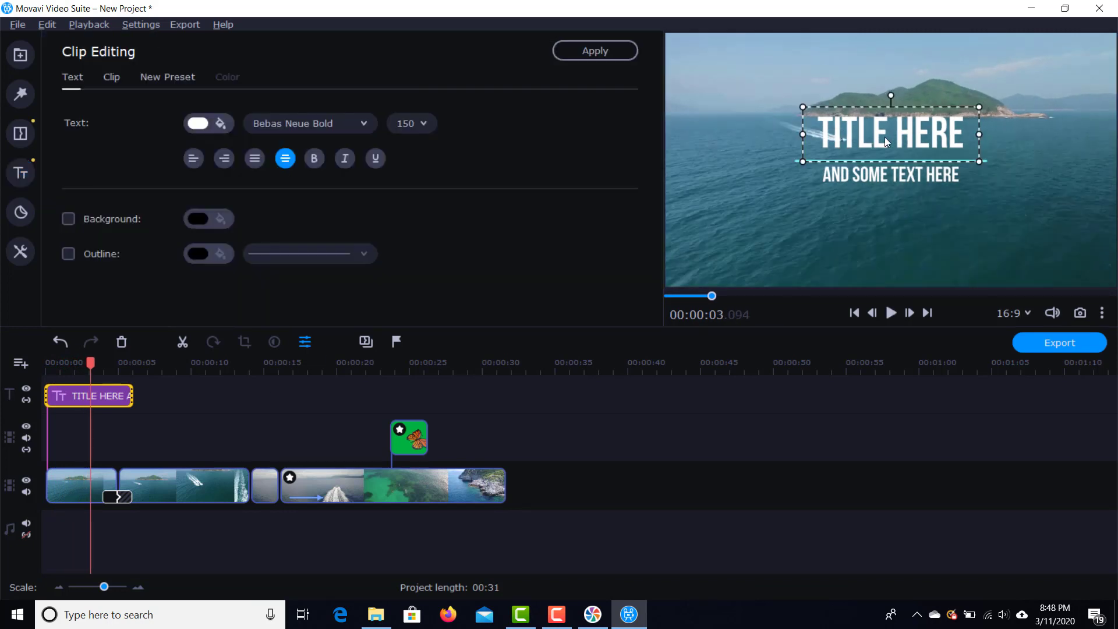
double_click(885, 137)
key(ctrl+a)
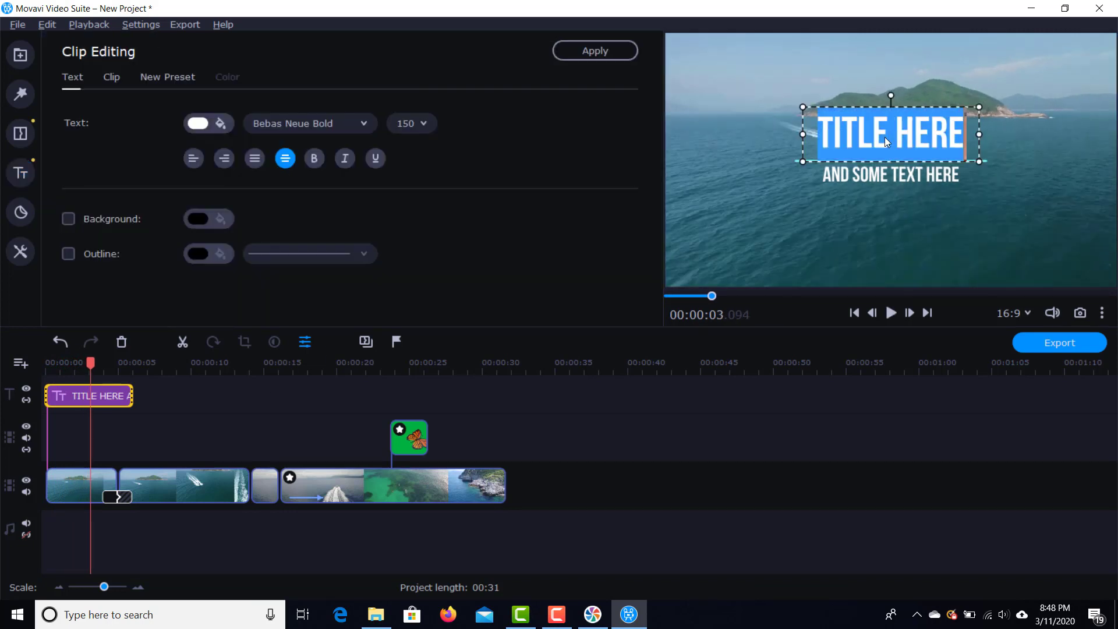
text(DEMO)
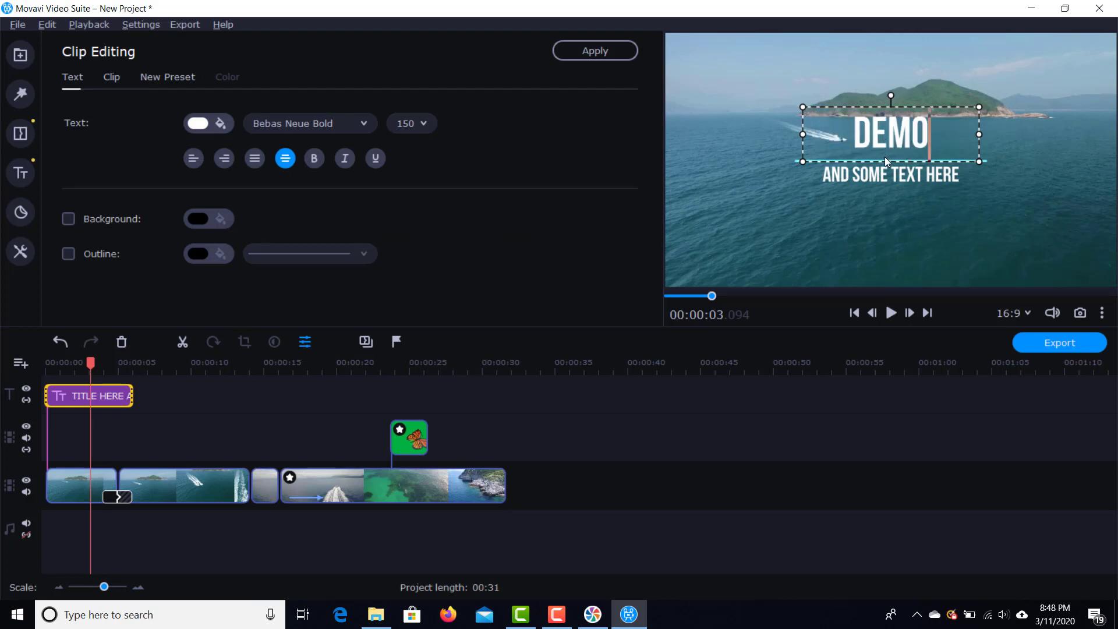
click(886, 170)
double_click(886, 172)
key(ctrl+a)
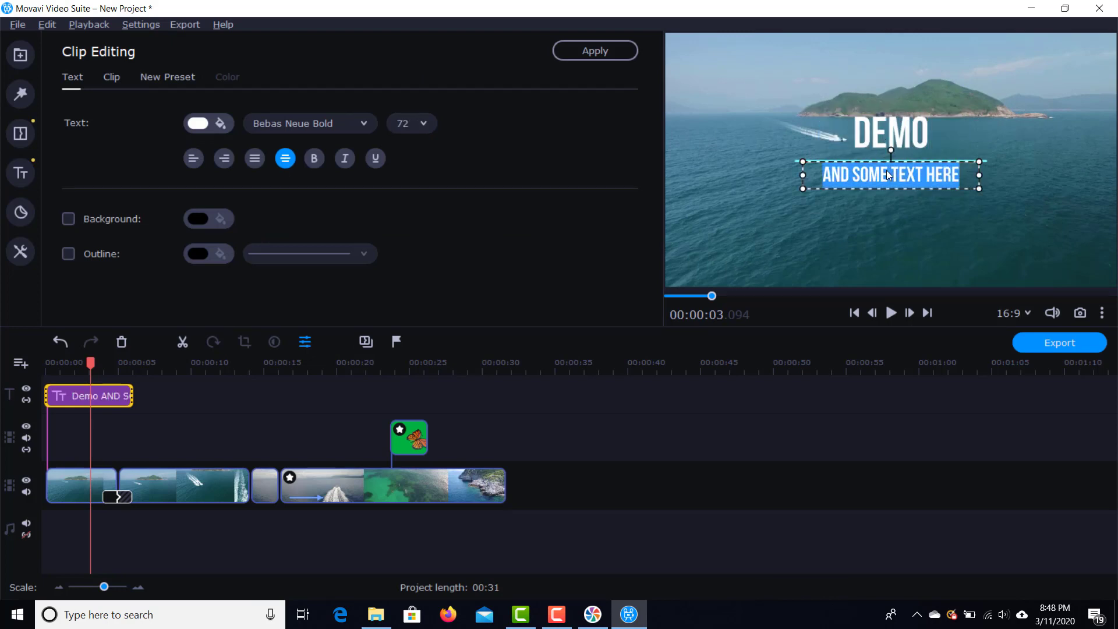
text(NO)
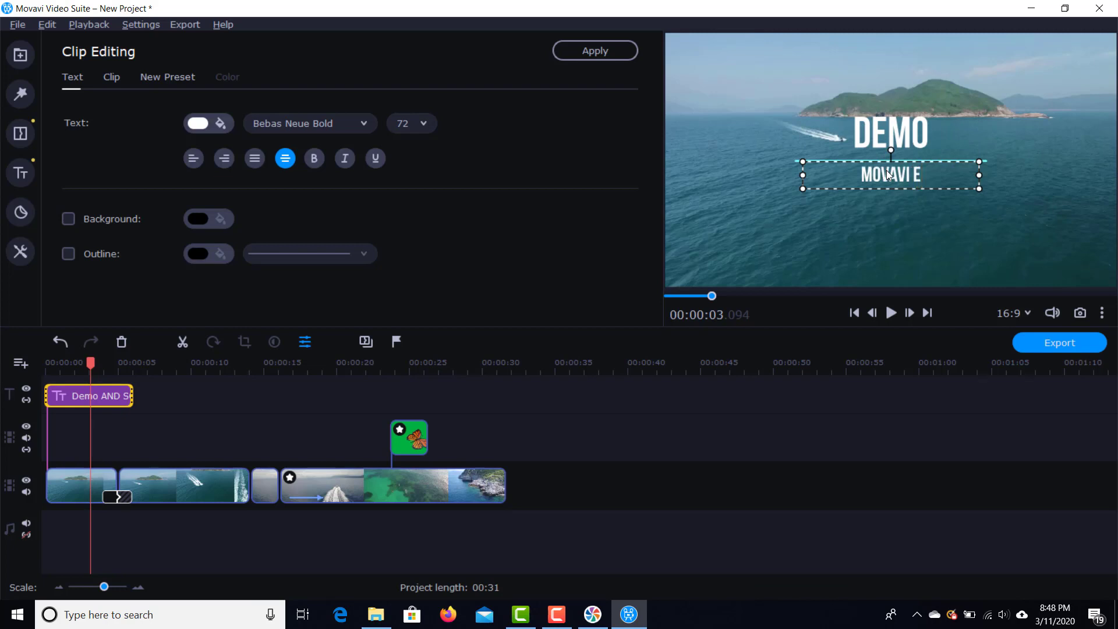
click(736, 507)
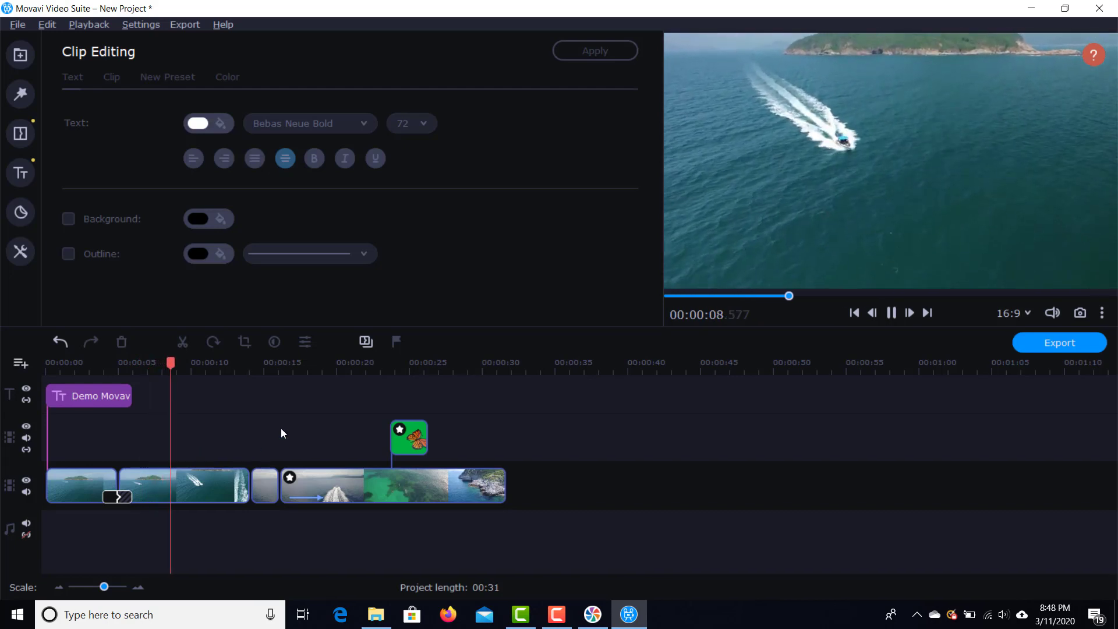
key(space)
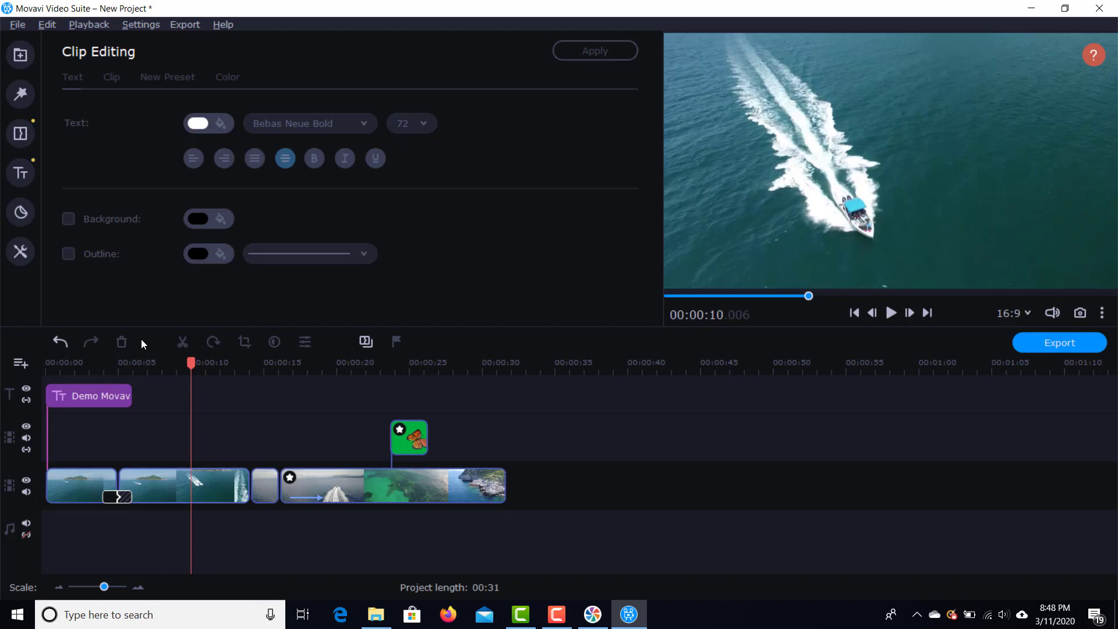
Step: Add the Like sticker at about 5 seconds, shrunk and moved into the top-right corner, then preview it
click(21, 220)
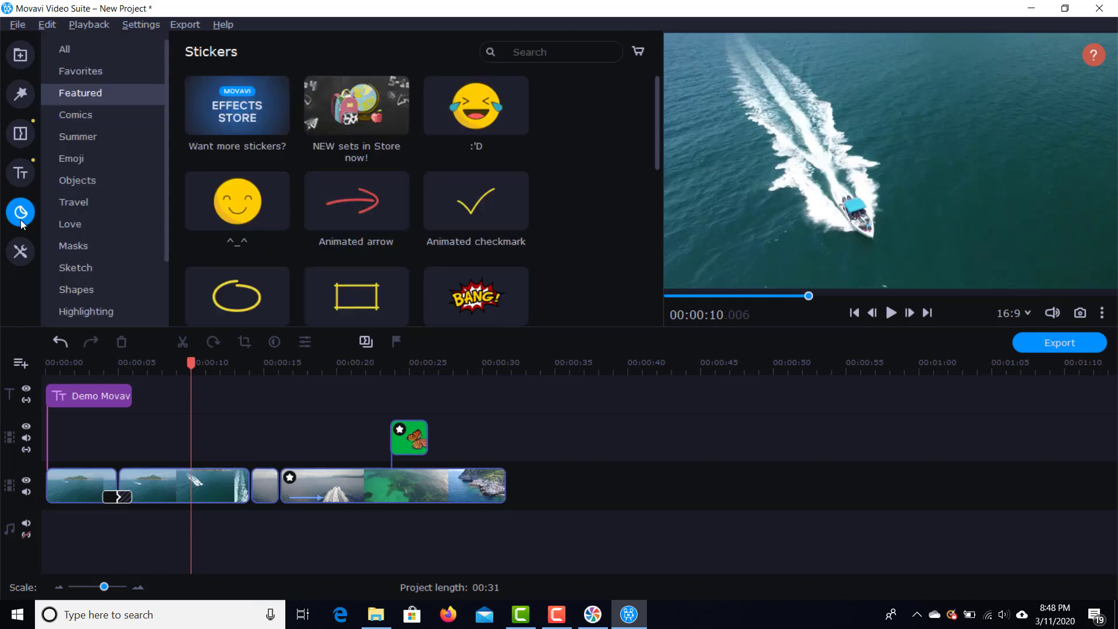
scroll(466, 215, down, 6)
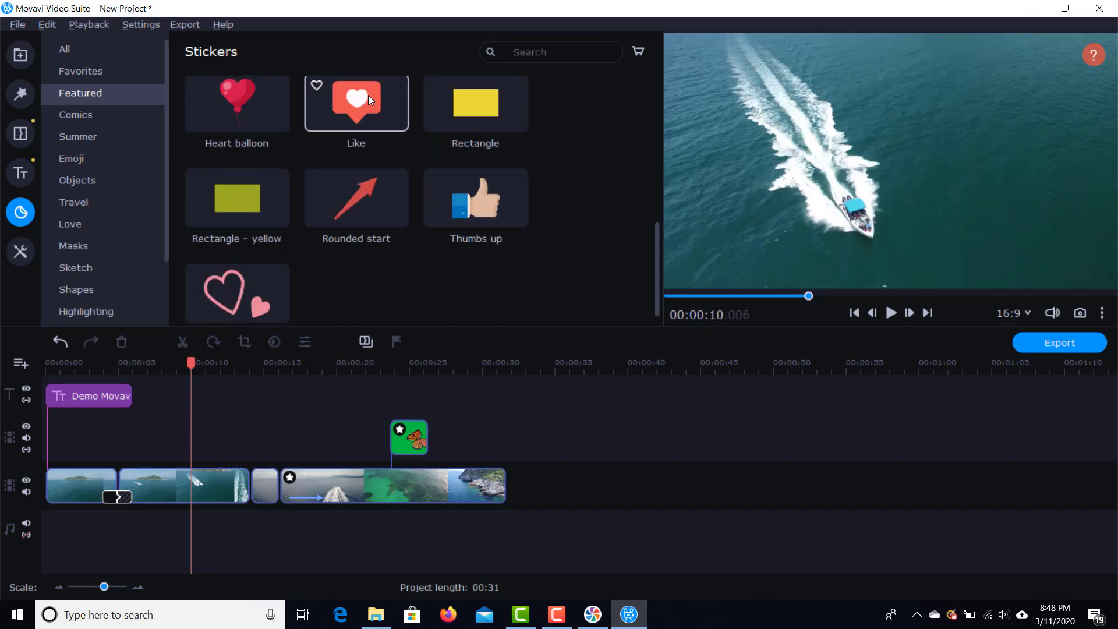
drag(367, 95, 142, 404)
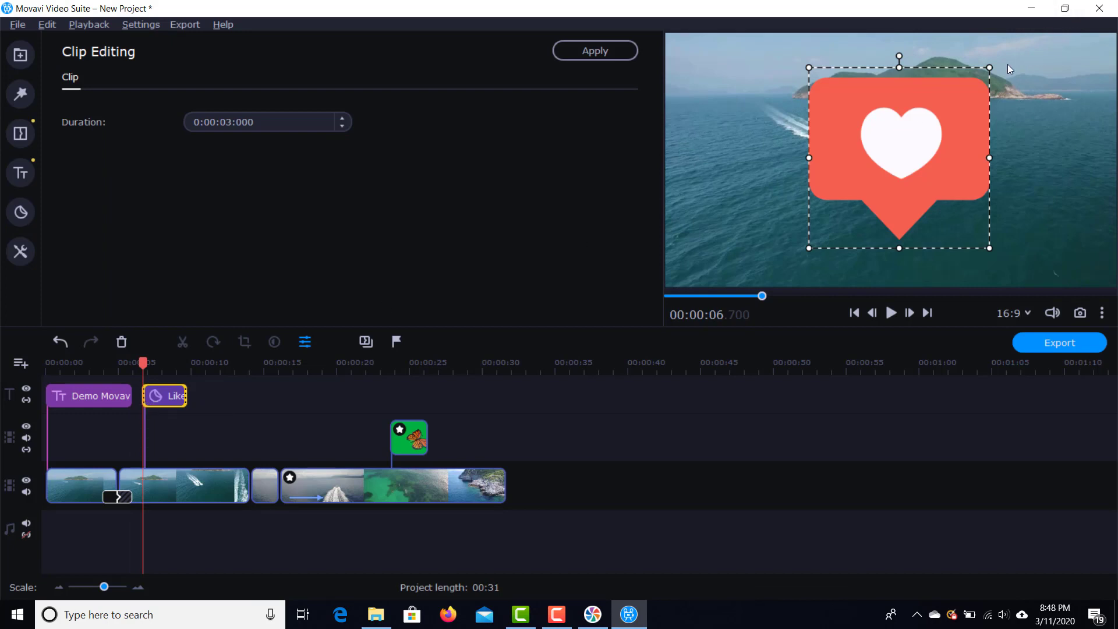
drag(989, 65, 875, 163)
drag(861, 219, 1046, 119)
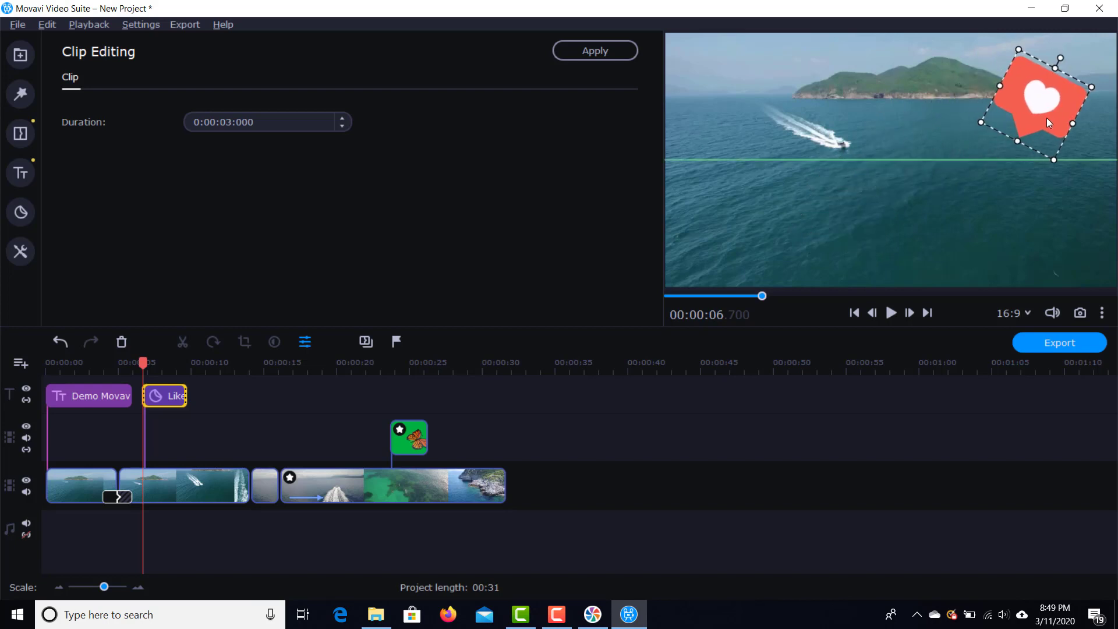
click(89, 372)
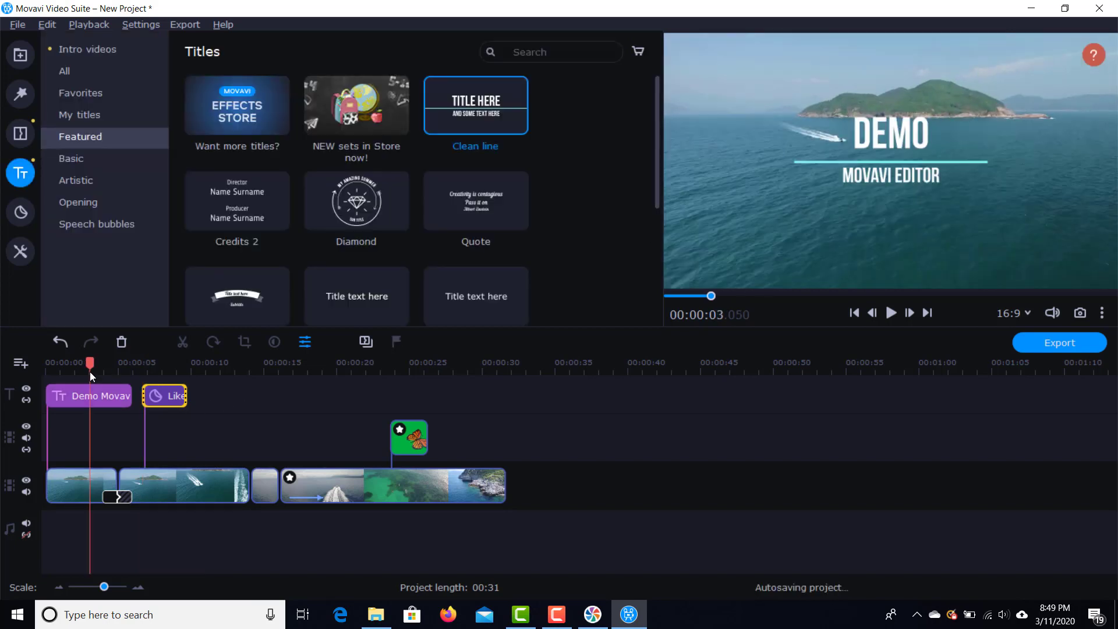
key(space)
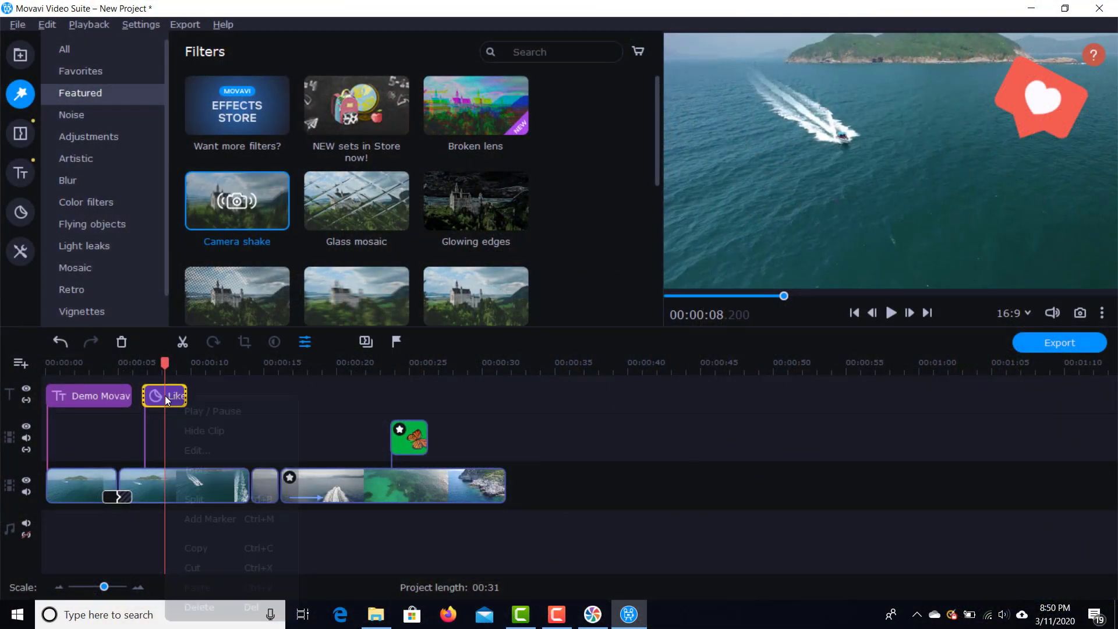
Step: Give the Like sticker the Curl - down animation and play it back from just before the clip
right_click(165, 396)
mouse_move(238, 467)
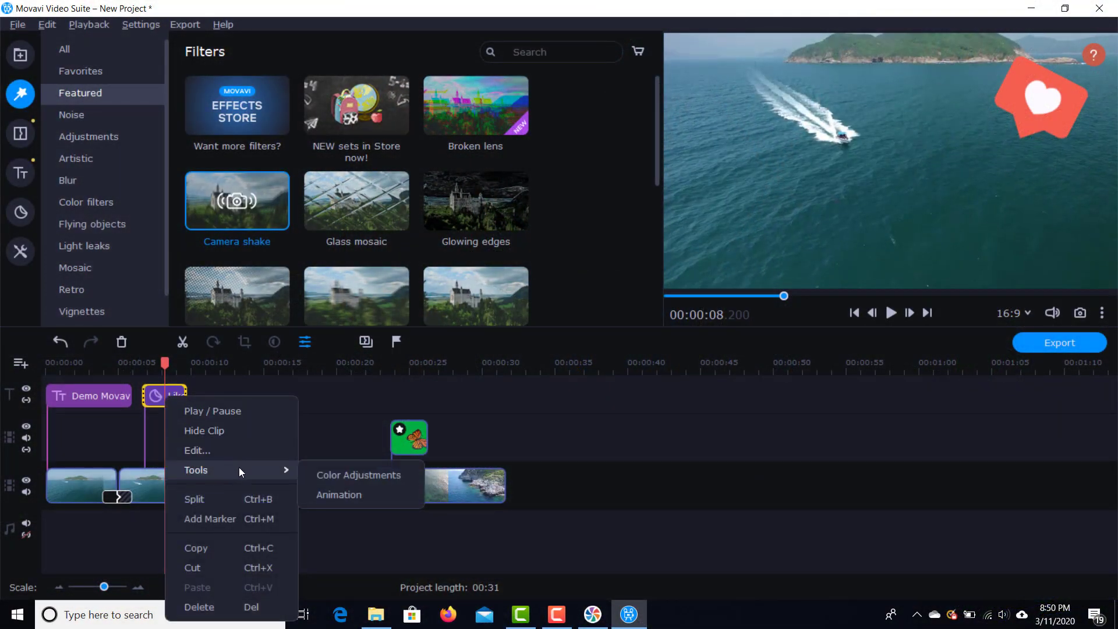
click(359, 494)
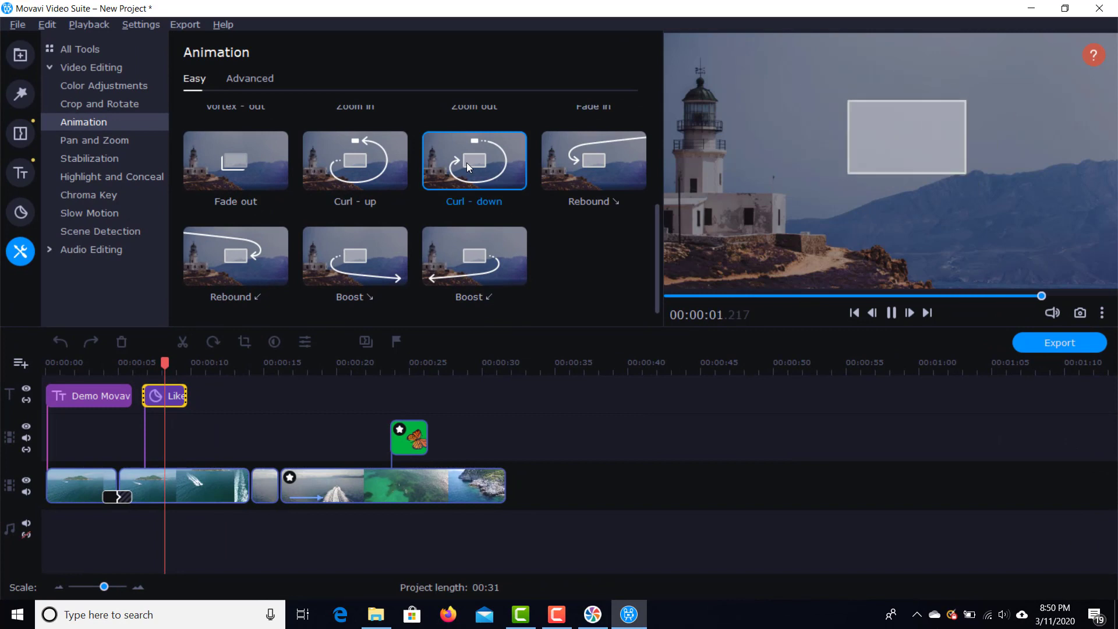
drag(467, 166, 156, 396)
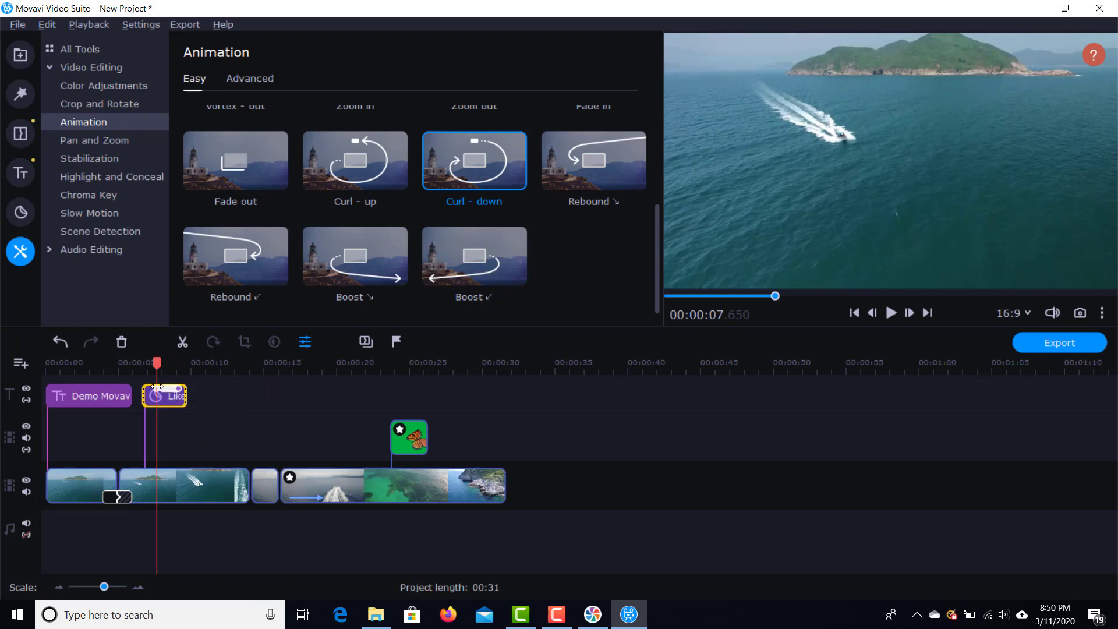
click(145, 387)
drag(144, 387, 144, 387)
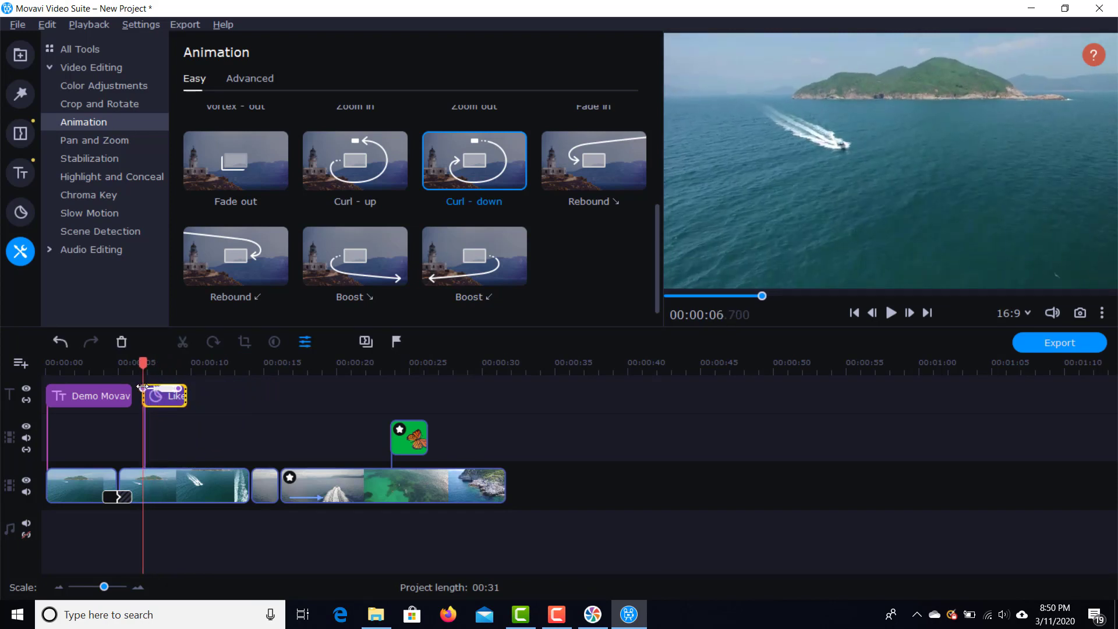
key(space)
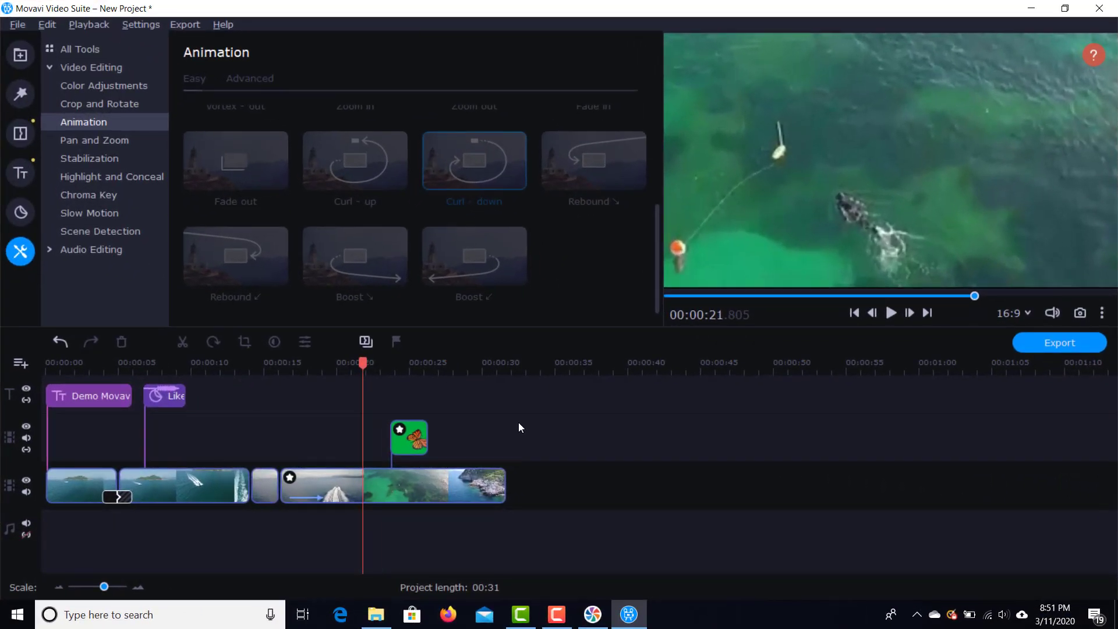
click(182, 26)
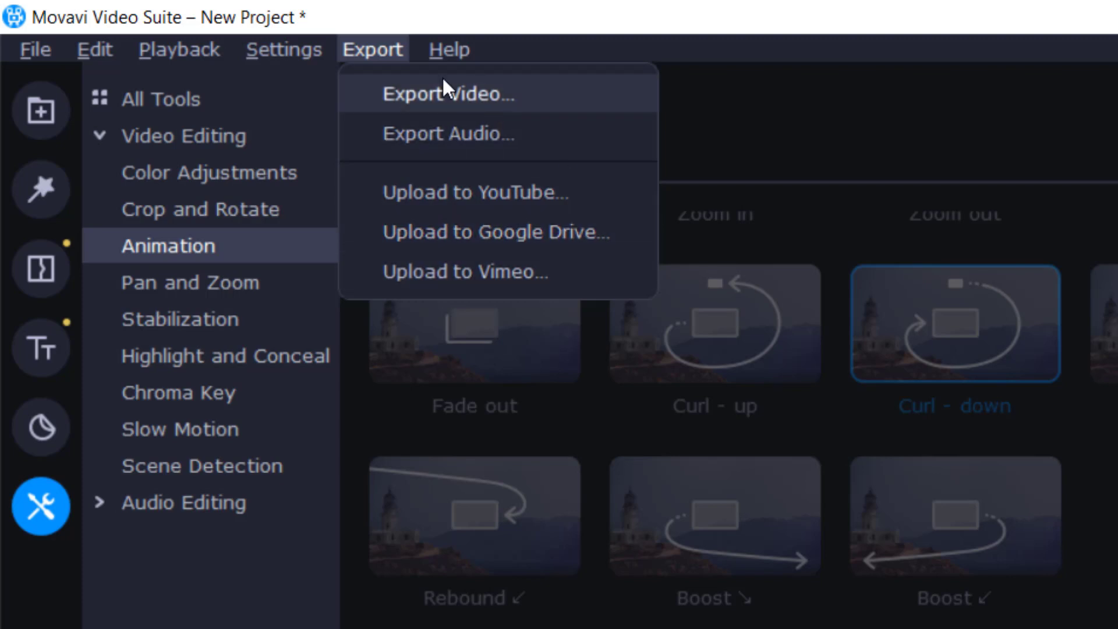
Step: Export the project as an MP4 titled 'Demo Movavi Video' at Highest quality
click(512, 94)
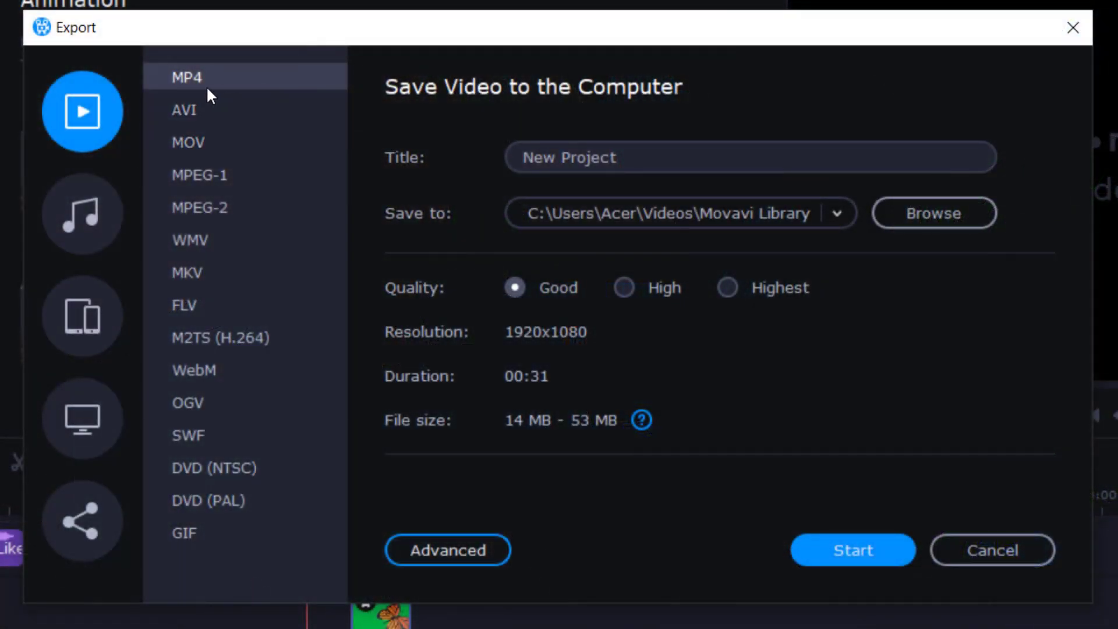
click(524, 160)
key(ctrl+a)
text(Demo Movavi Video)
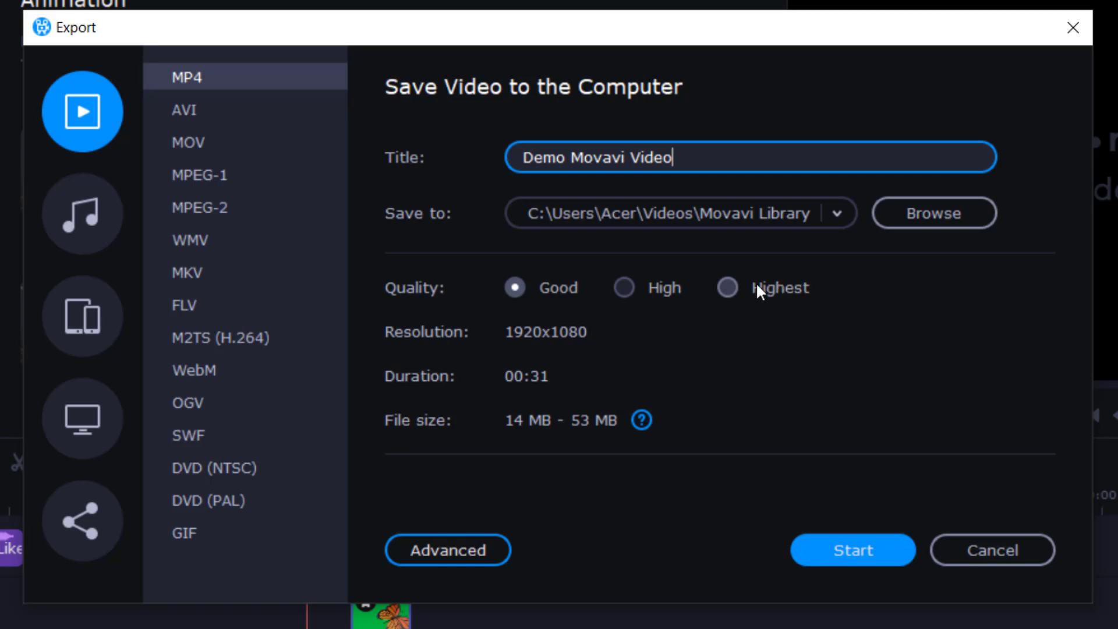
click(729, 284)
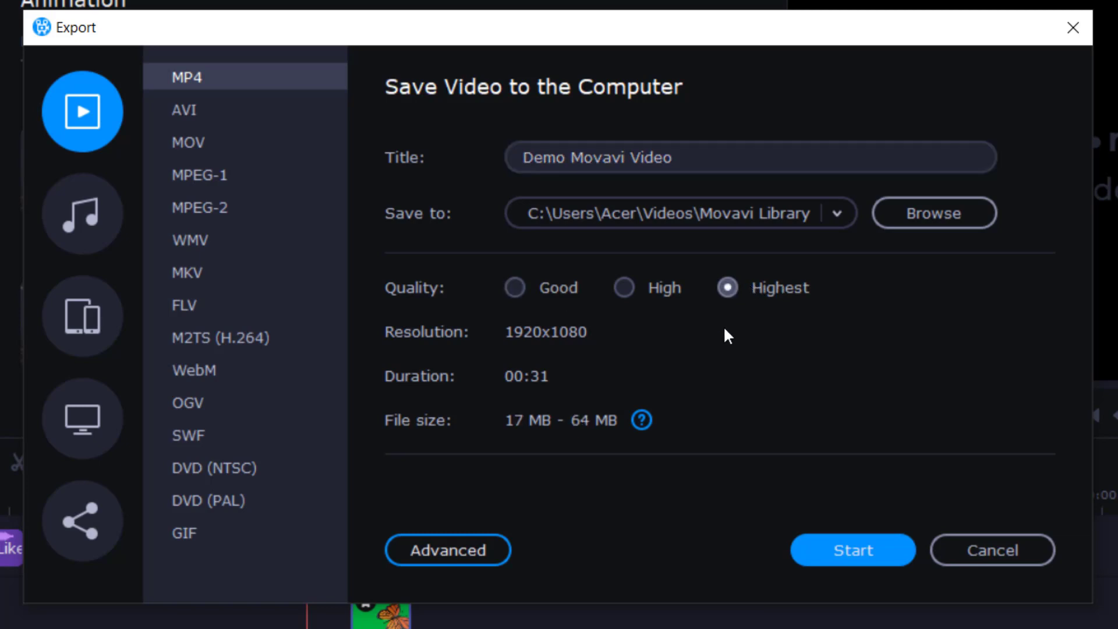
click(838, 561)
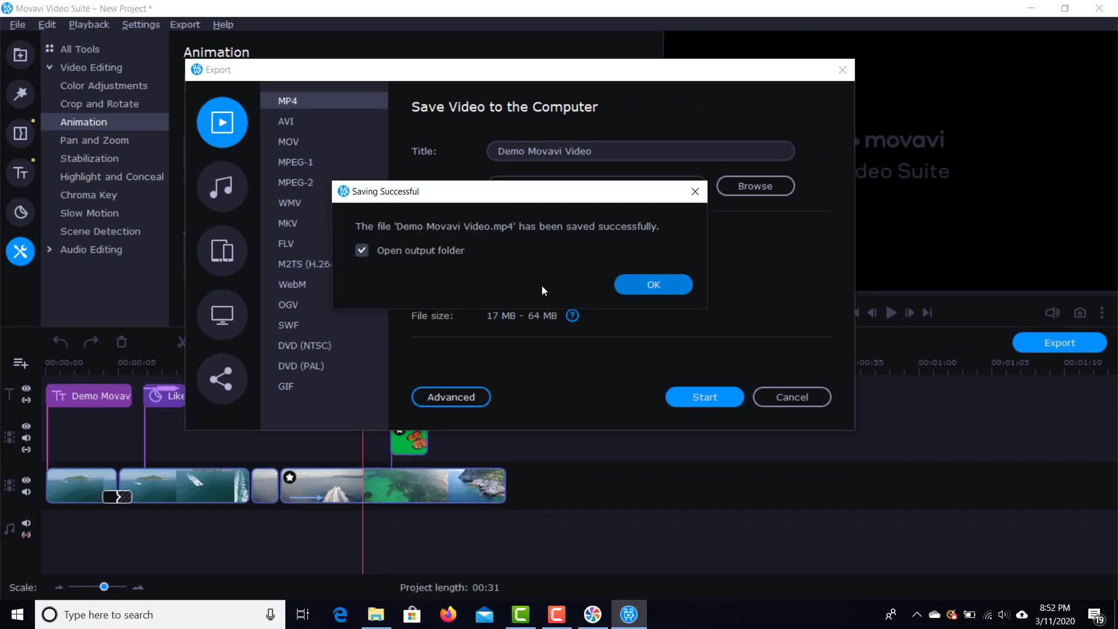
click(663, 289)
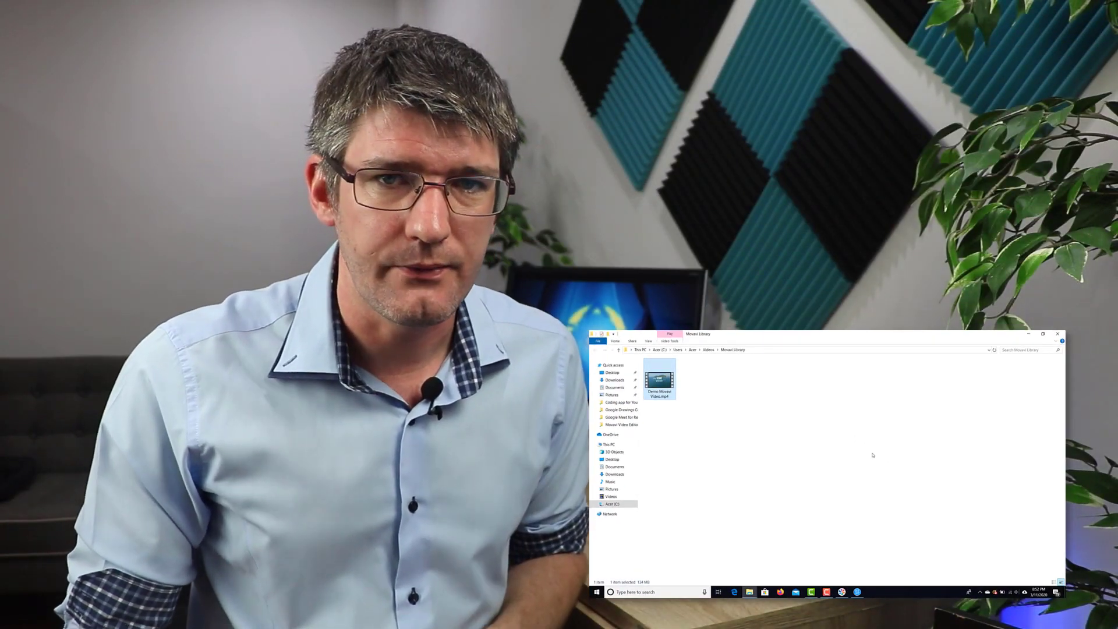
Step: Play Demo Movavi Video.mp4 from the Movavi Library folder
double_click(666, 385)
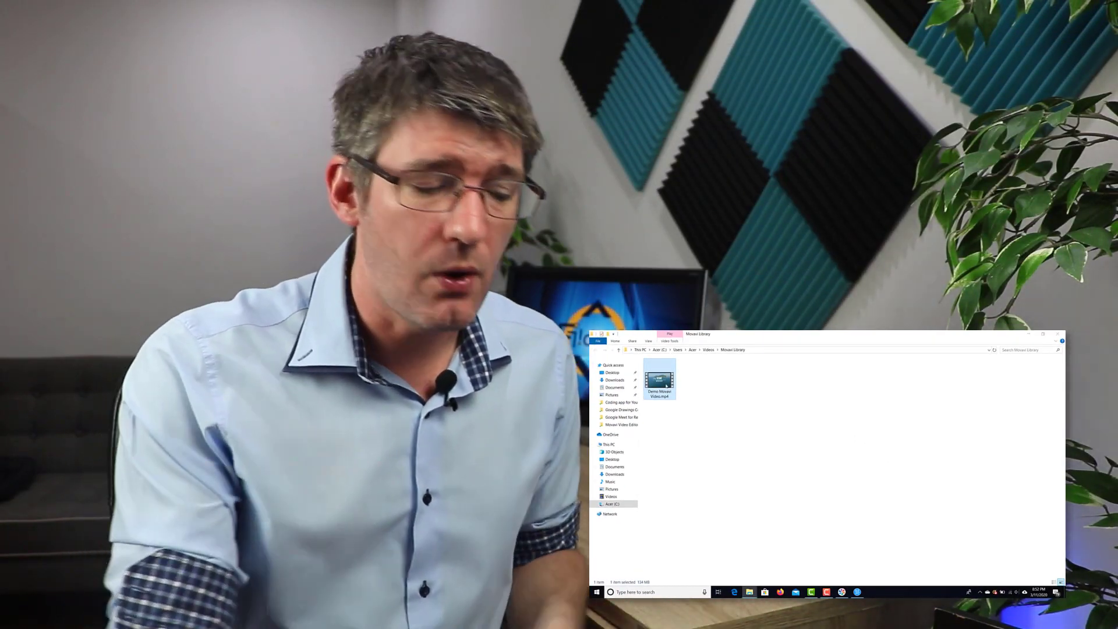